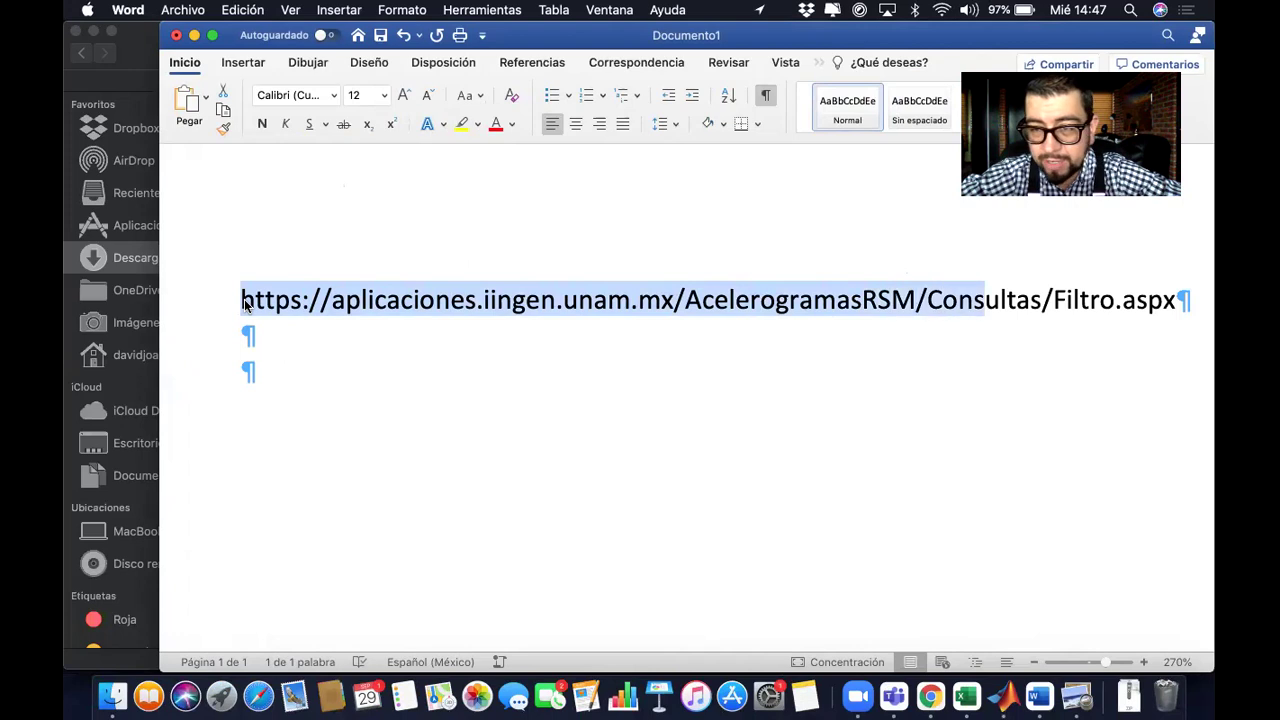
{"action": "key", "text": "shift+Right"}
{"action": "key", "text": "shift+Right"}
{"action": "key", "text": "shift+Right"}
{"action": "key", "text": "shift+Right"}
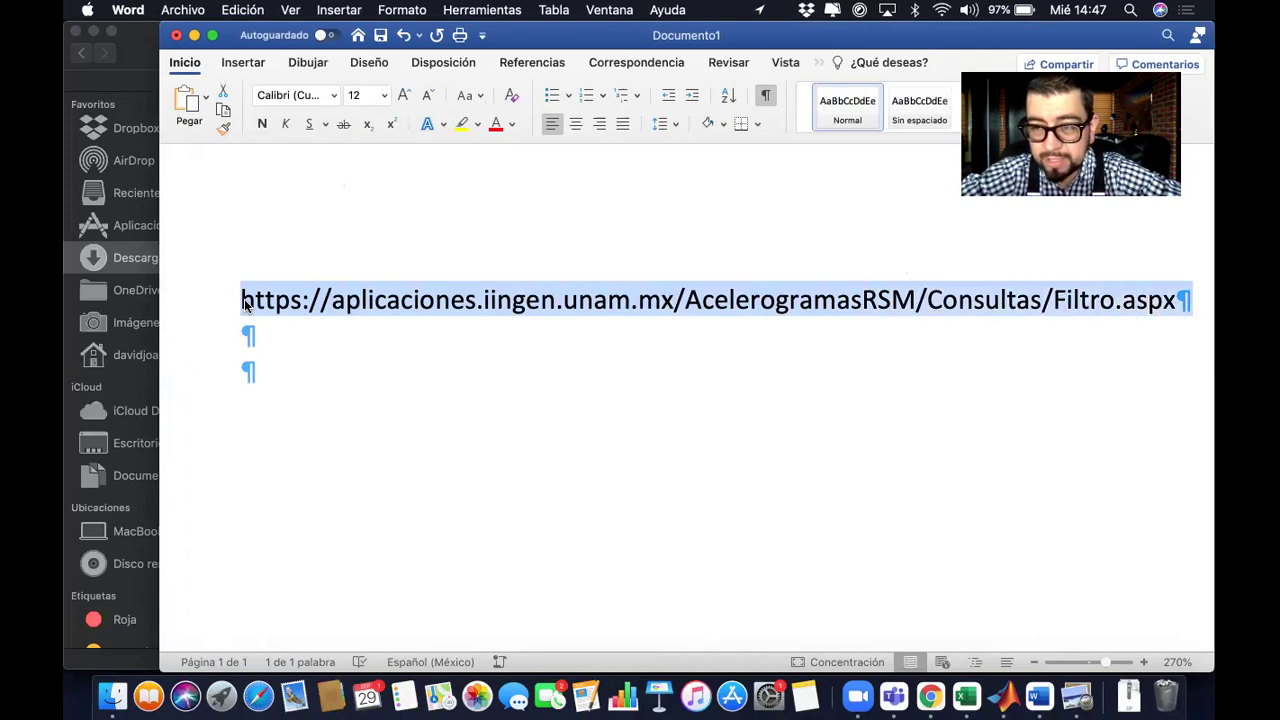
Select the whole RAII-UNAM database URL in Word, leaving out the trailing paragraph mark
{"action": "key", "text": "shift+Left"}
{"action": "key", "text": "super+c"}
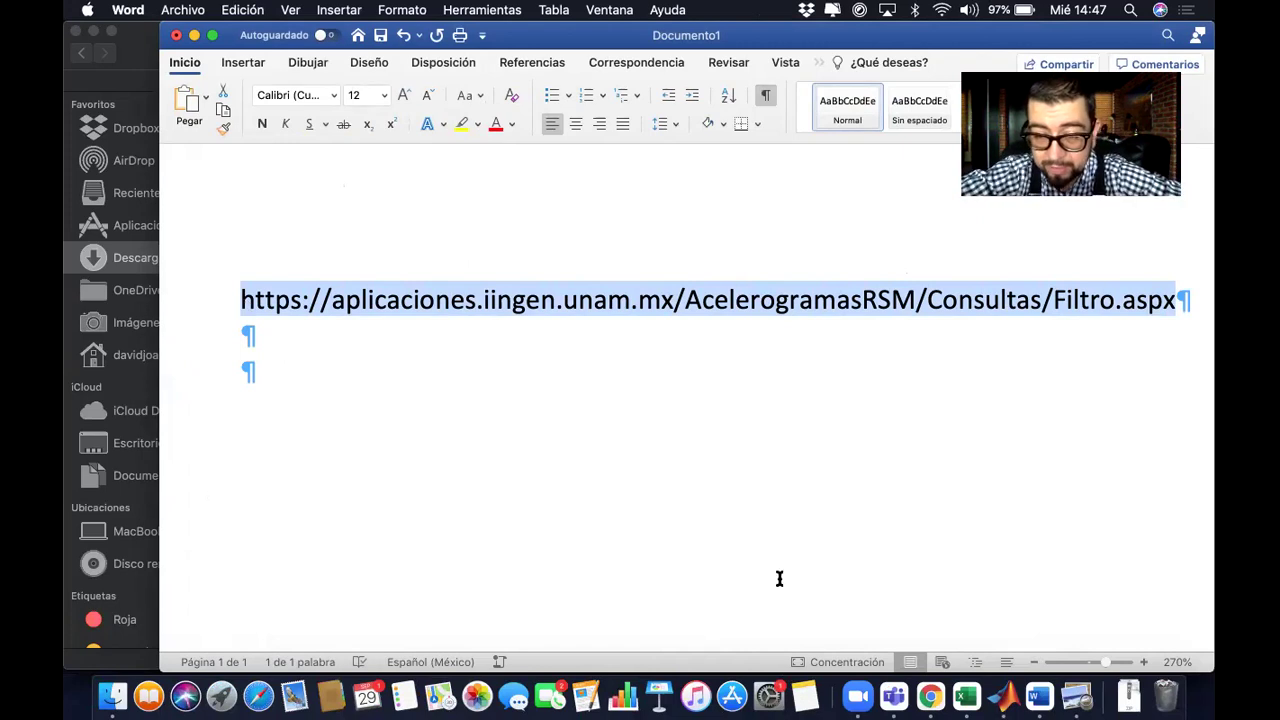
{"action": "left_click", "coordinate": [930, 690]}
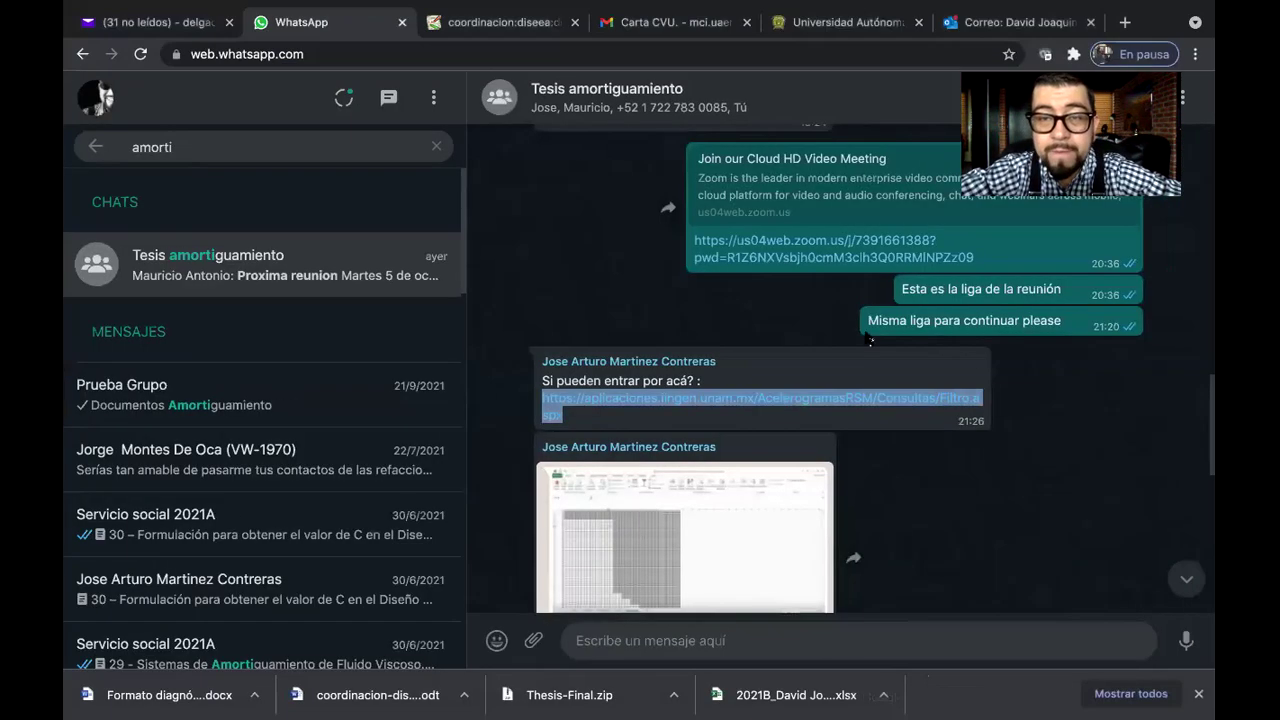
Load the pasted RAII-UNAM database address in a new Chrome tab
{"action": "left_click", "coordinate": [1125, 22]}
{"action": "key", "text": "super+v"}
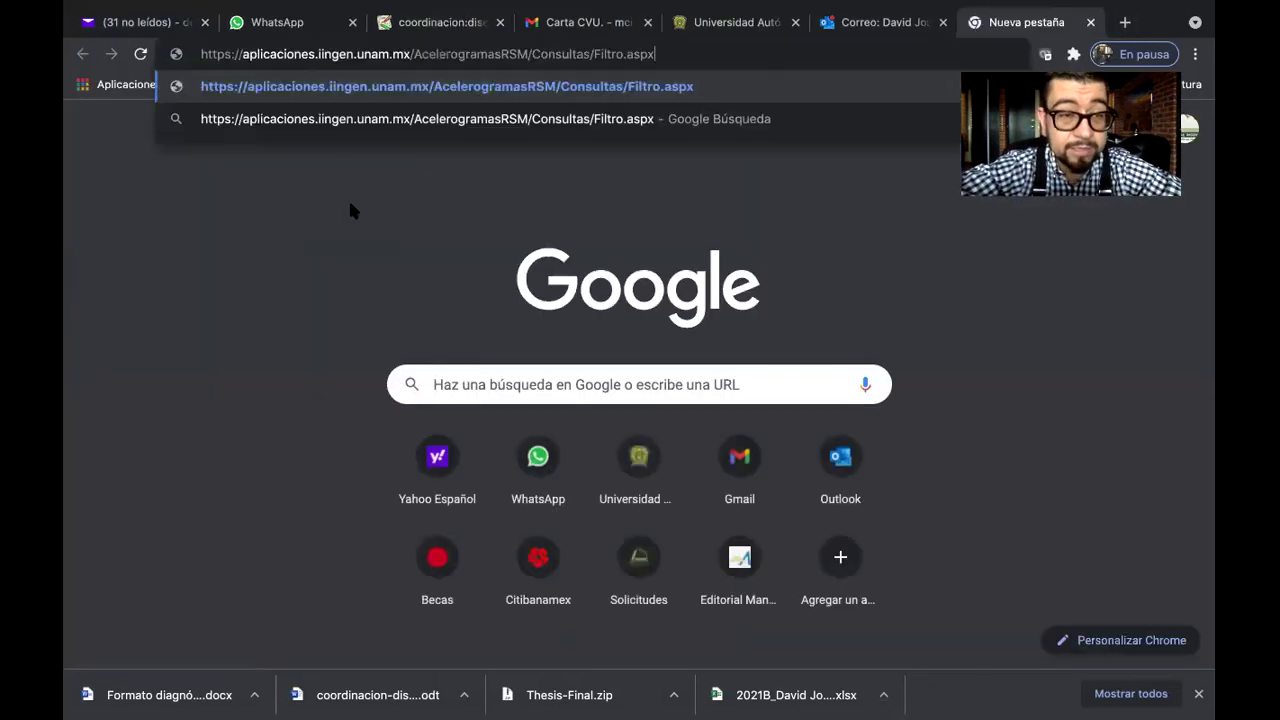
{"action": "key", "text": "Return"}
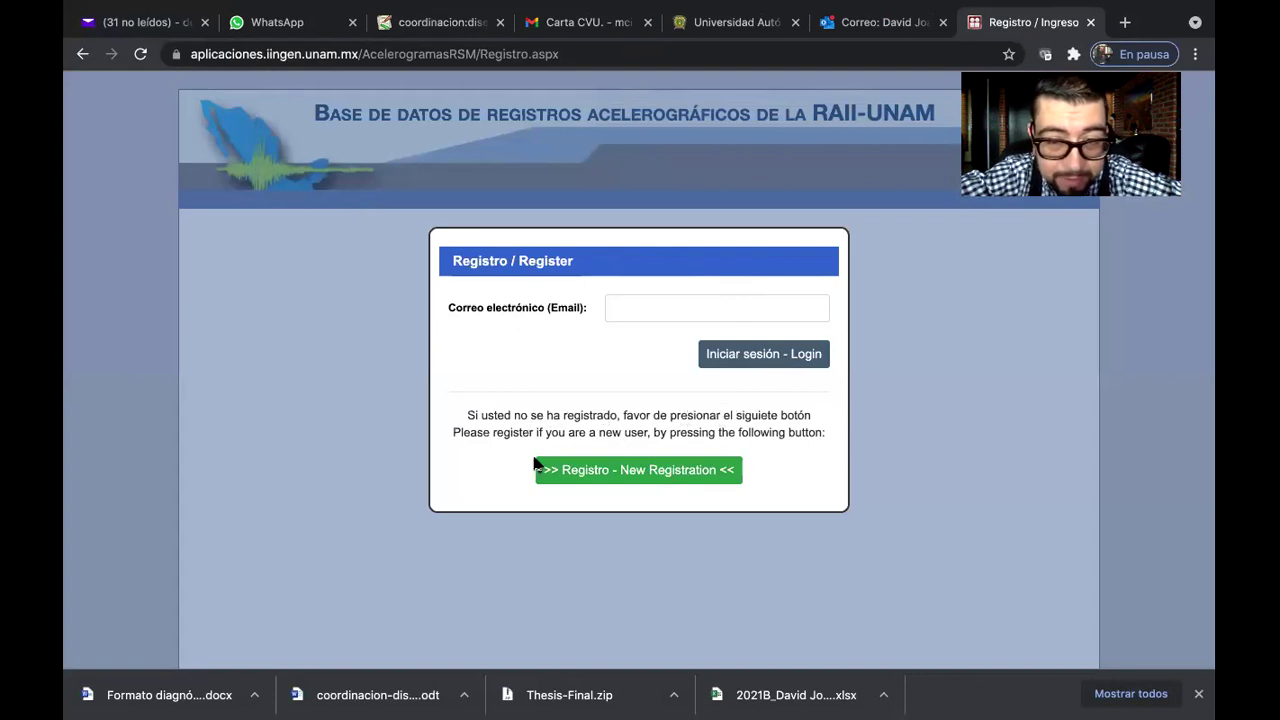
Register a new user with autofilled name and e-mail, affiliation UAEMex and motivation 'Investigación académica'
{"action": "left_click", "coordinate": [608, 478]}
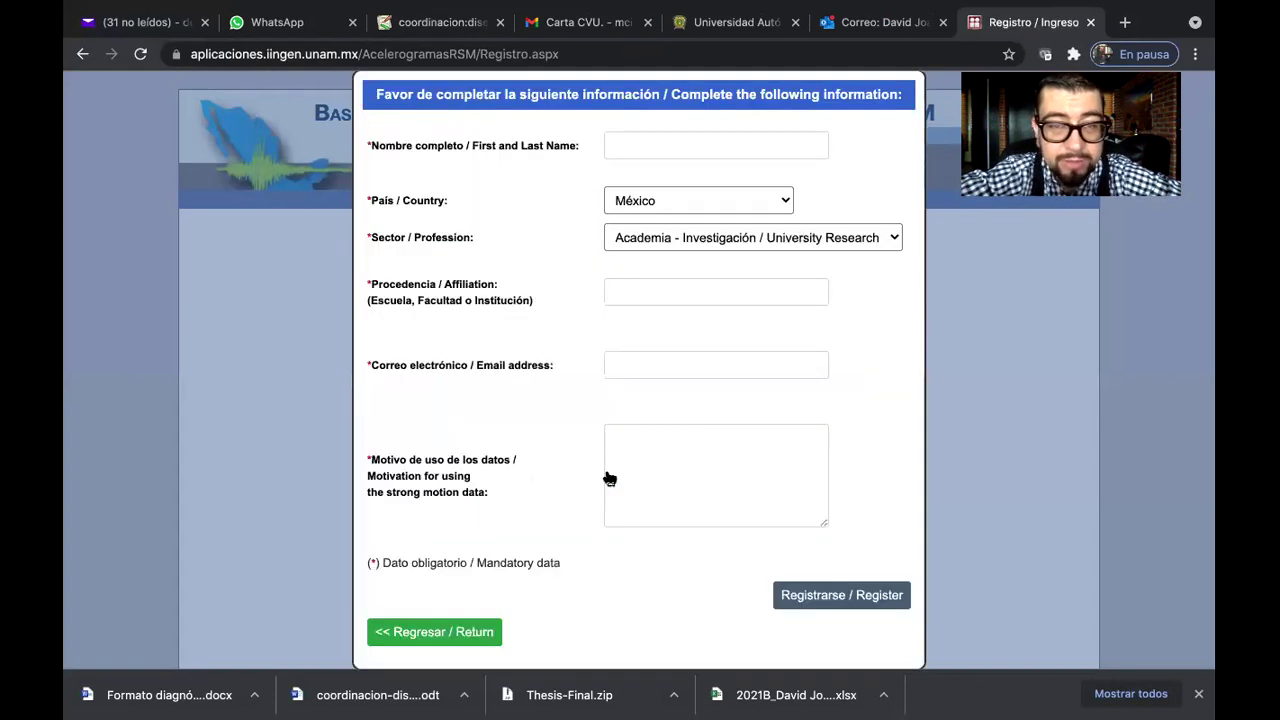
{"action": "left_click", "coordinate": [662, 140]}
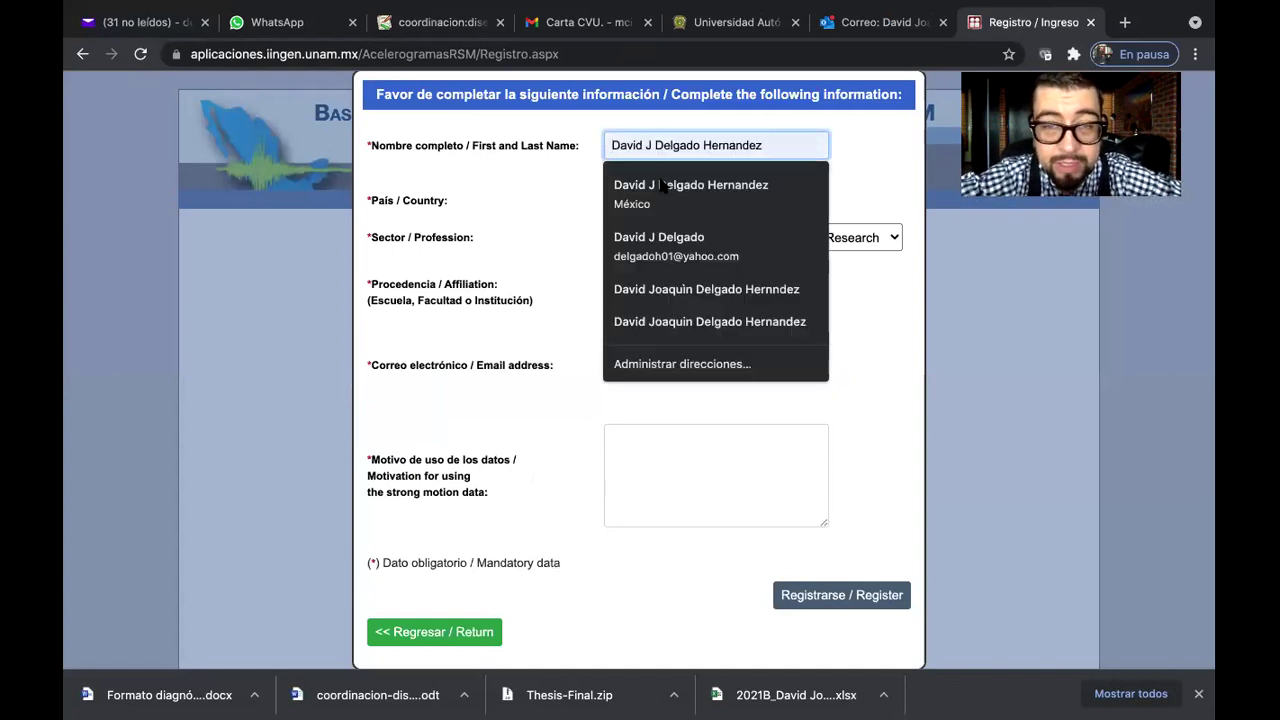
{"action": "left_click", "coordinate": [660, 185]}
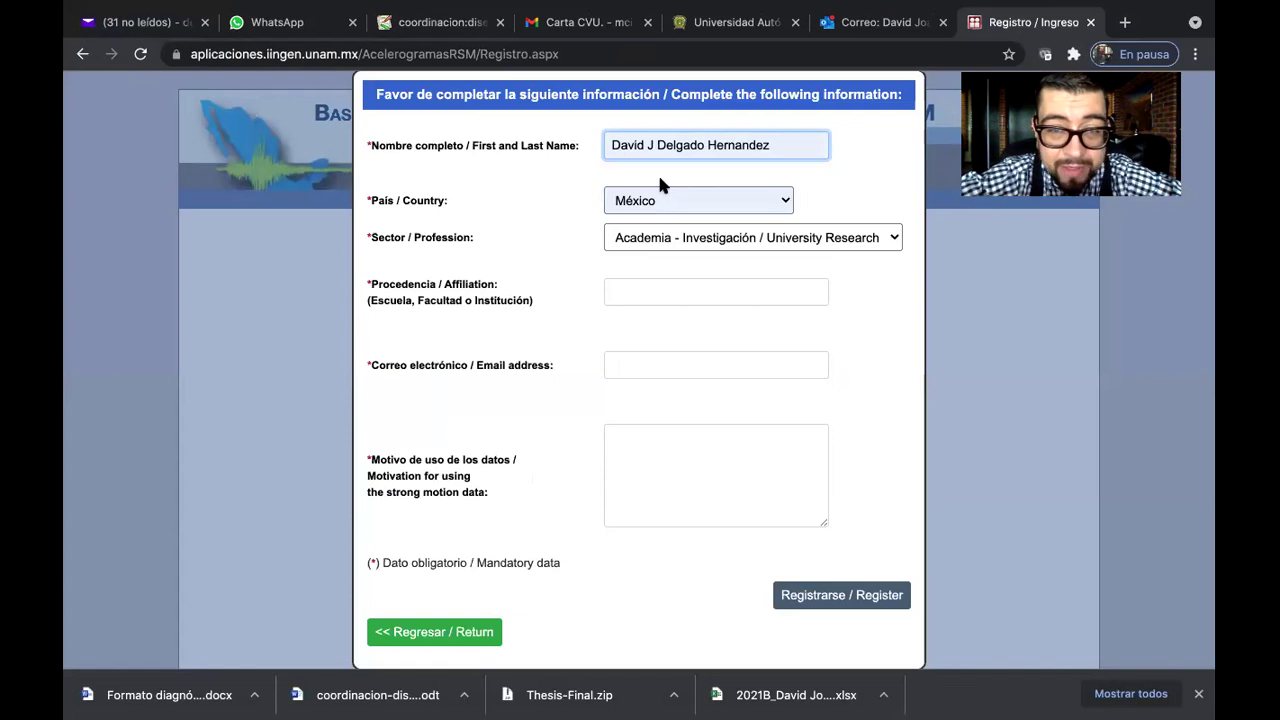
{"action": "left_click", "coordinate": [662, 296]}
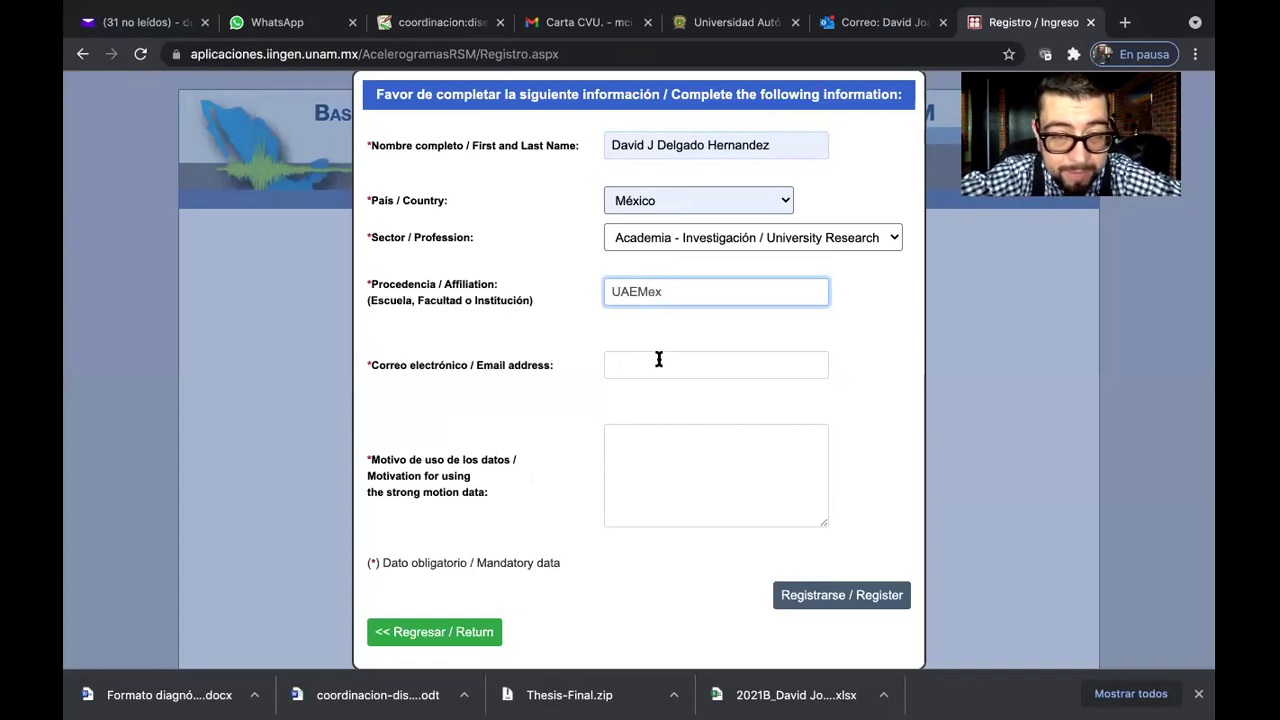
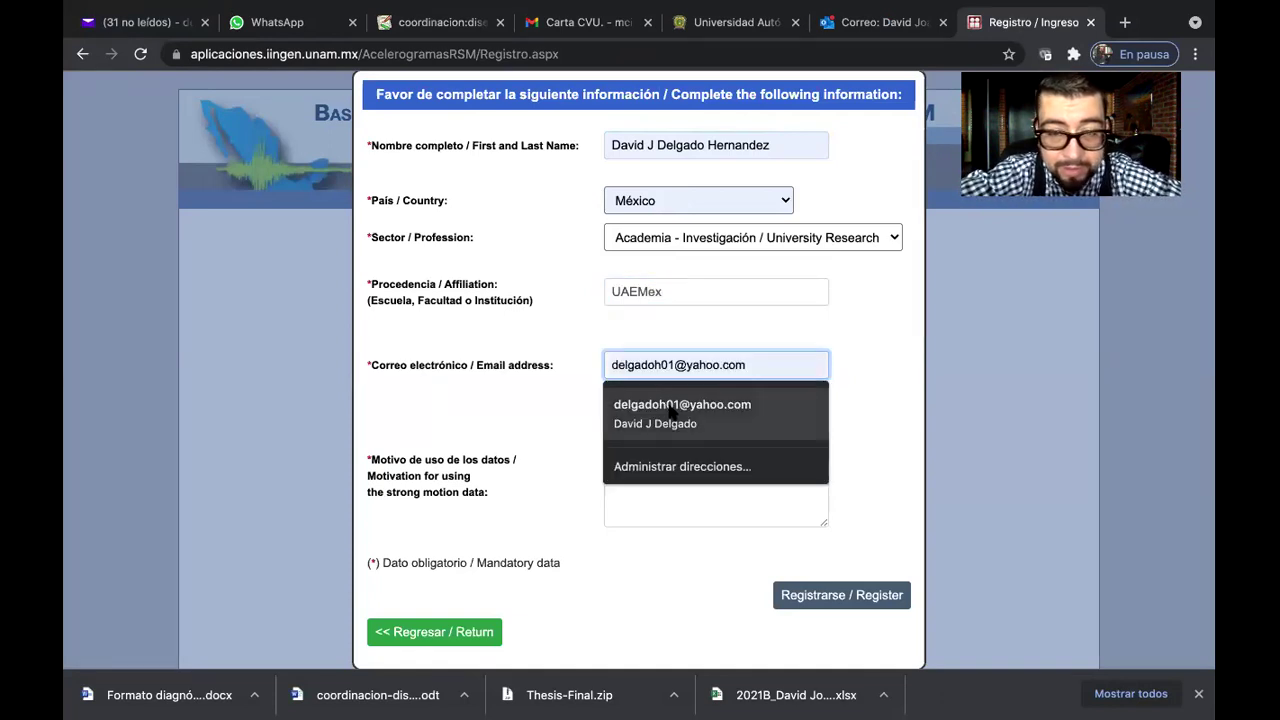
{"action": "left_click", "coordinate": [666, 400]}
{"action": "left_click", "coordinate": [664, 438]}
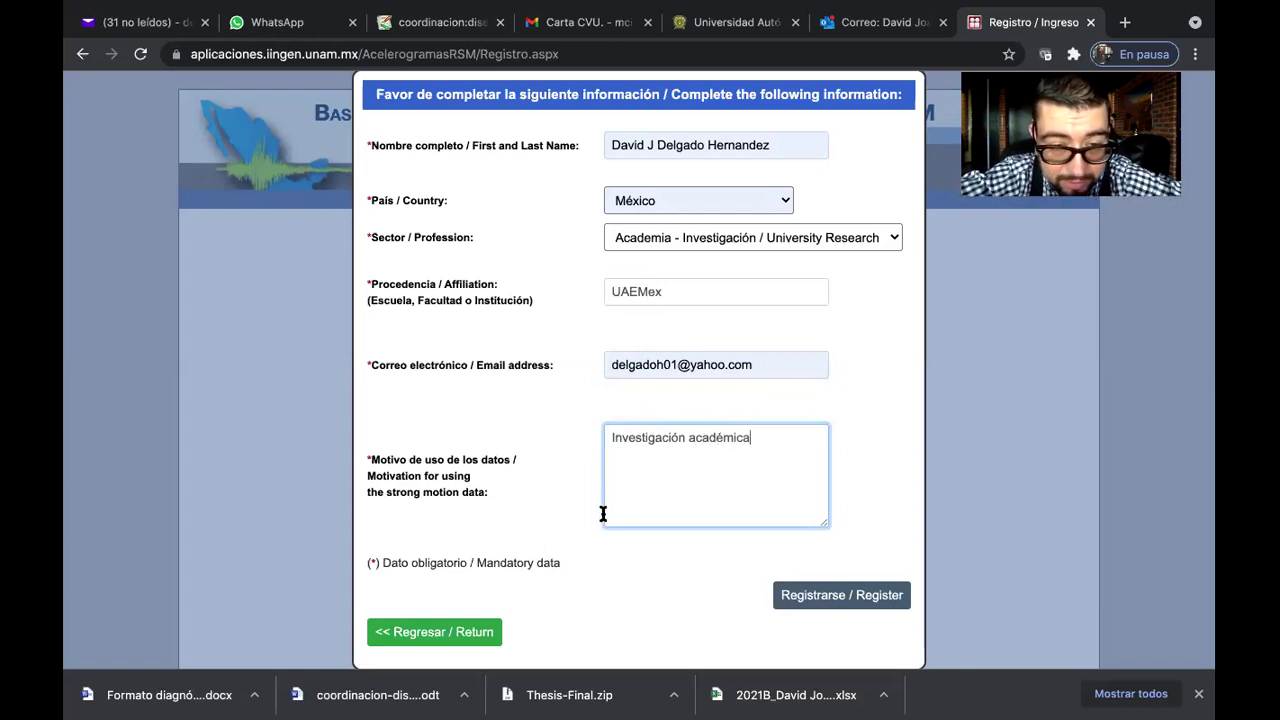
{"action": "left_click", "coordinate": [851, 597]}
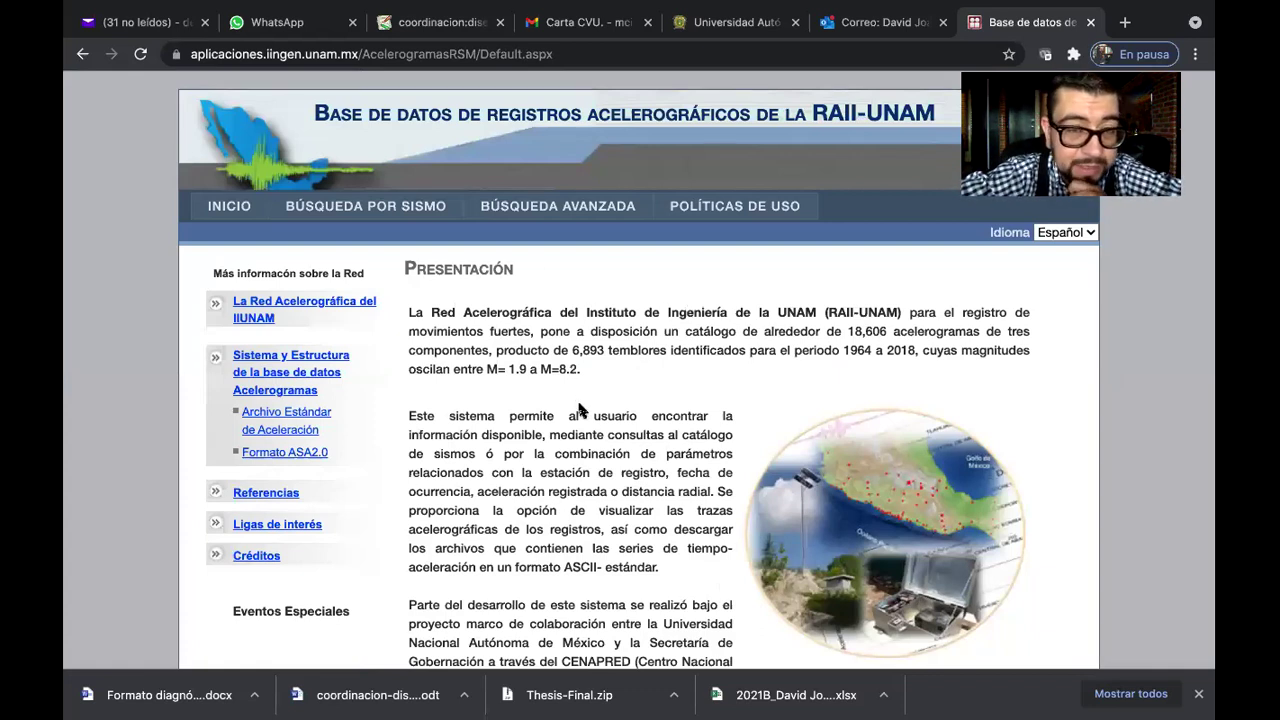
Read through the Archivo Estándar de Aceleración (ASA2.0) file structure page
{"action": "scroll", "coordinate": [579, 410], "scroll_direction": "down", "scroll_amount": 4}
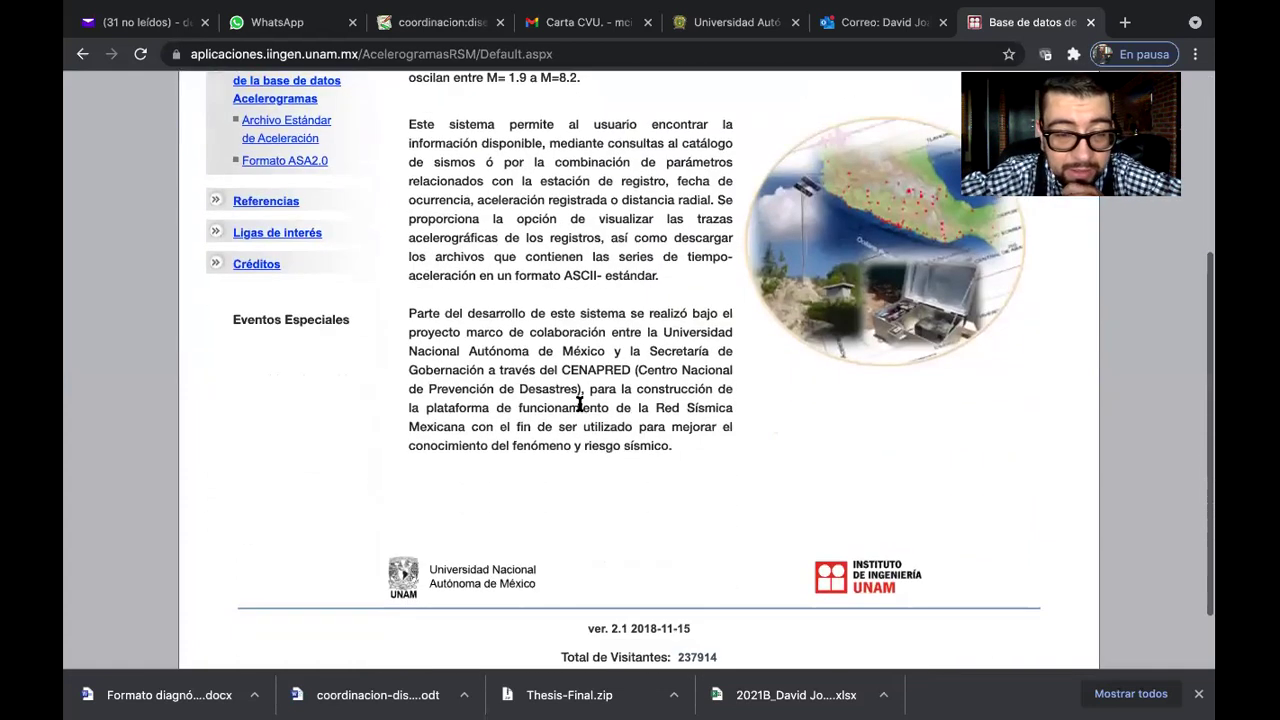
{"action": "scroll", "coordinate": [579, 404], "scroll_direction": "up", "scroll_amount": 4}
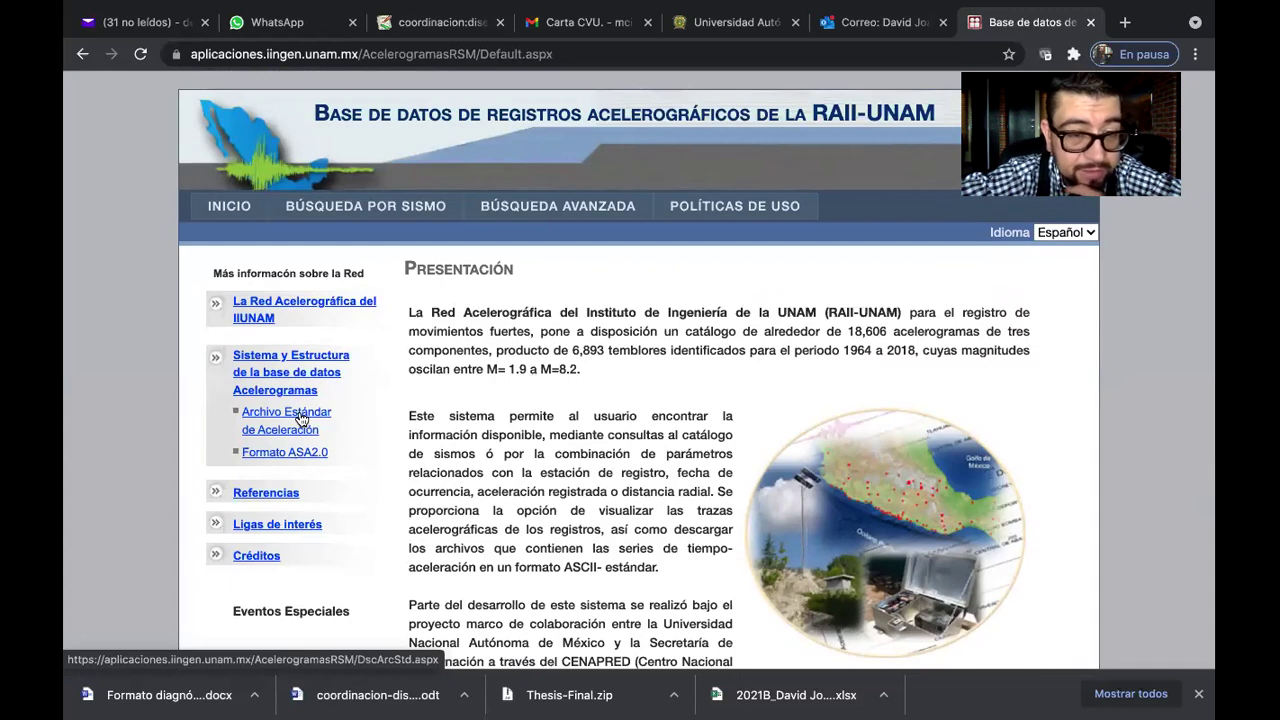
{"action": "left_click", "coordinate": [301, 419]}
{"action": "scroll", "coordinate": [650, 389], "scroll_direction": "down", "scroll_amount": 2}
{"action": "scroll", "coordinate": [650, 389], "scroll_direction": "down", "scroll_amount": 8}
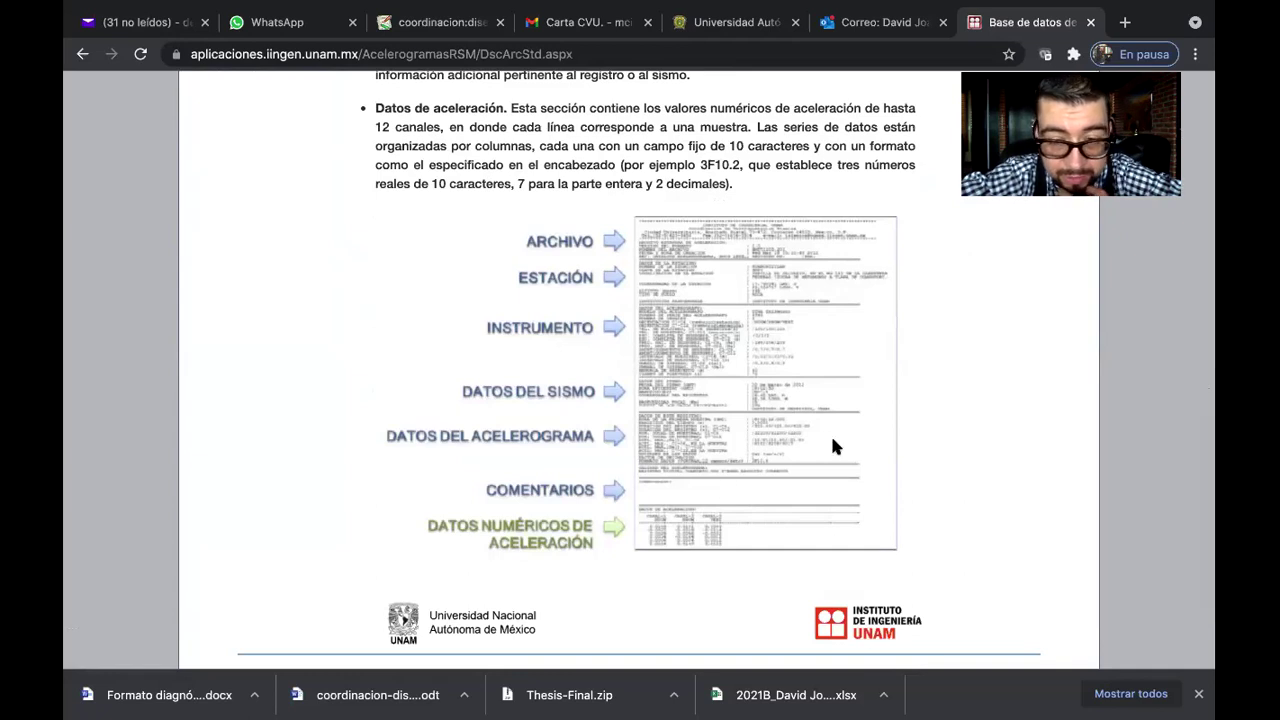
{"action": "scroll", "coordinate": [775, 392], "scroll_direction": "down", "scroll_amount": 2}
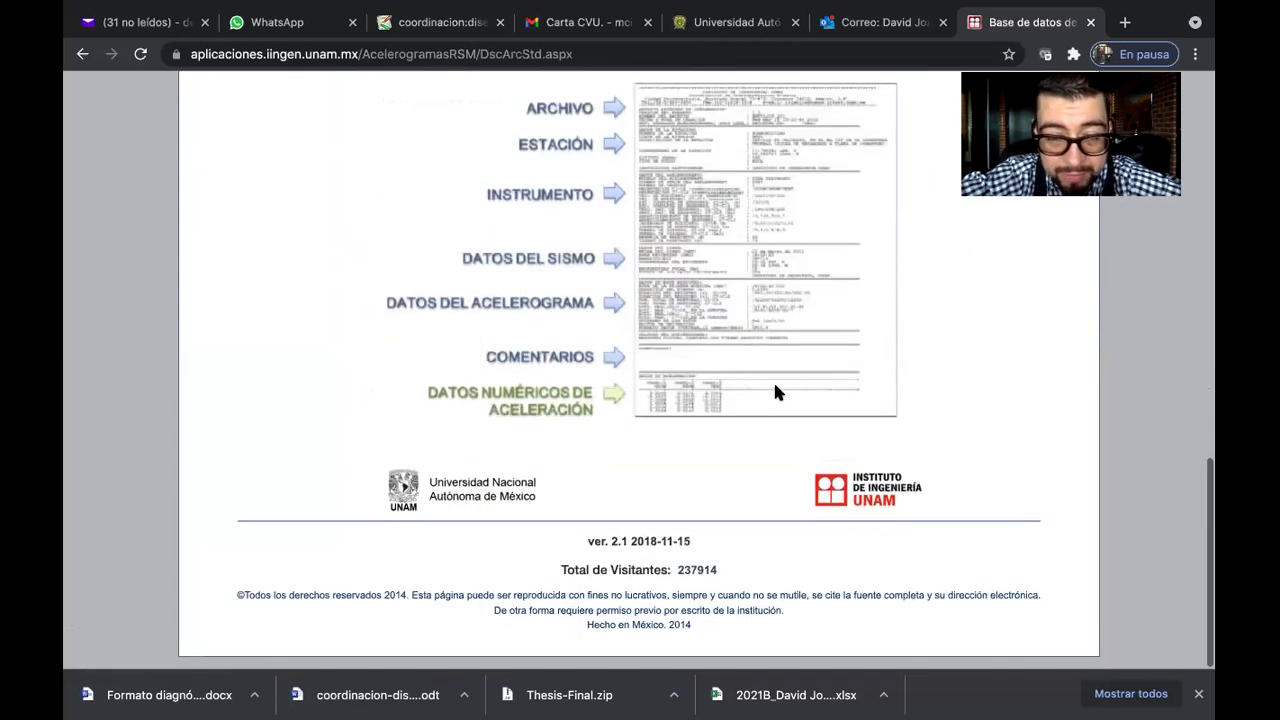
{"action": "scroll", "coordinate": [775, 392], "scroll_direction": "up", "scroll_amount": 15}
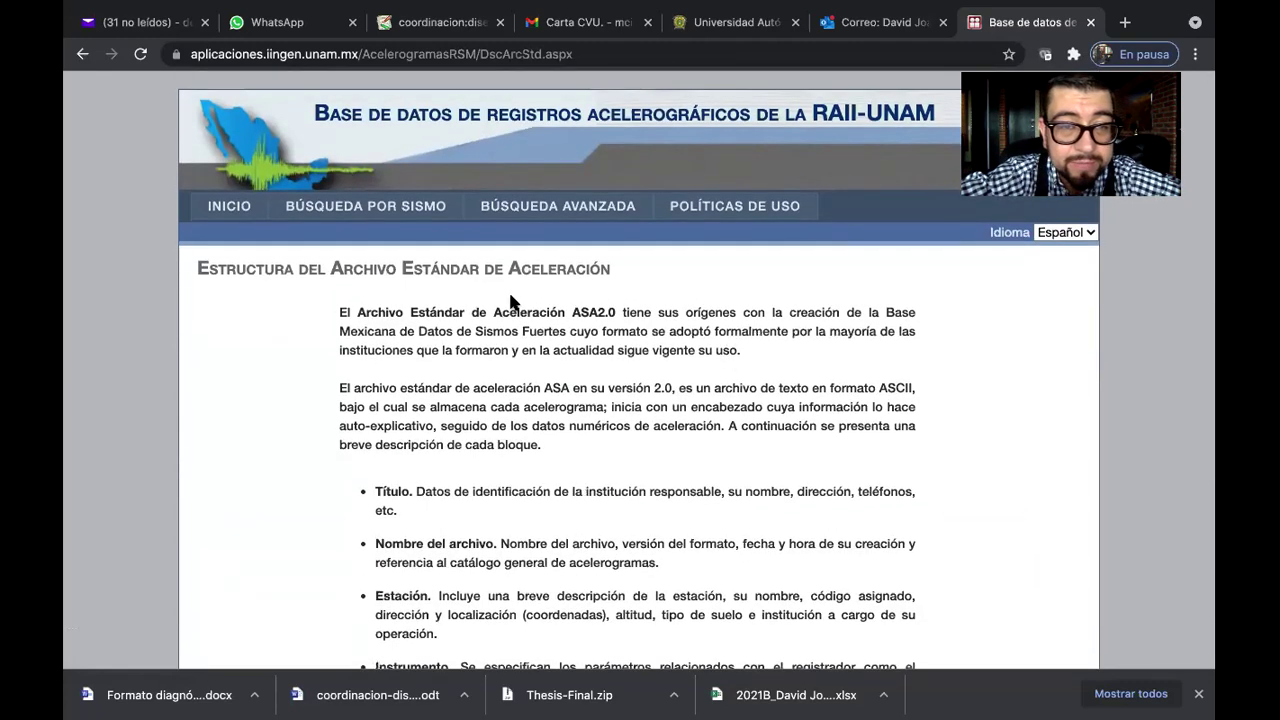
{"action": "left_click", "coordinate": [398, 216]}
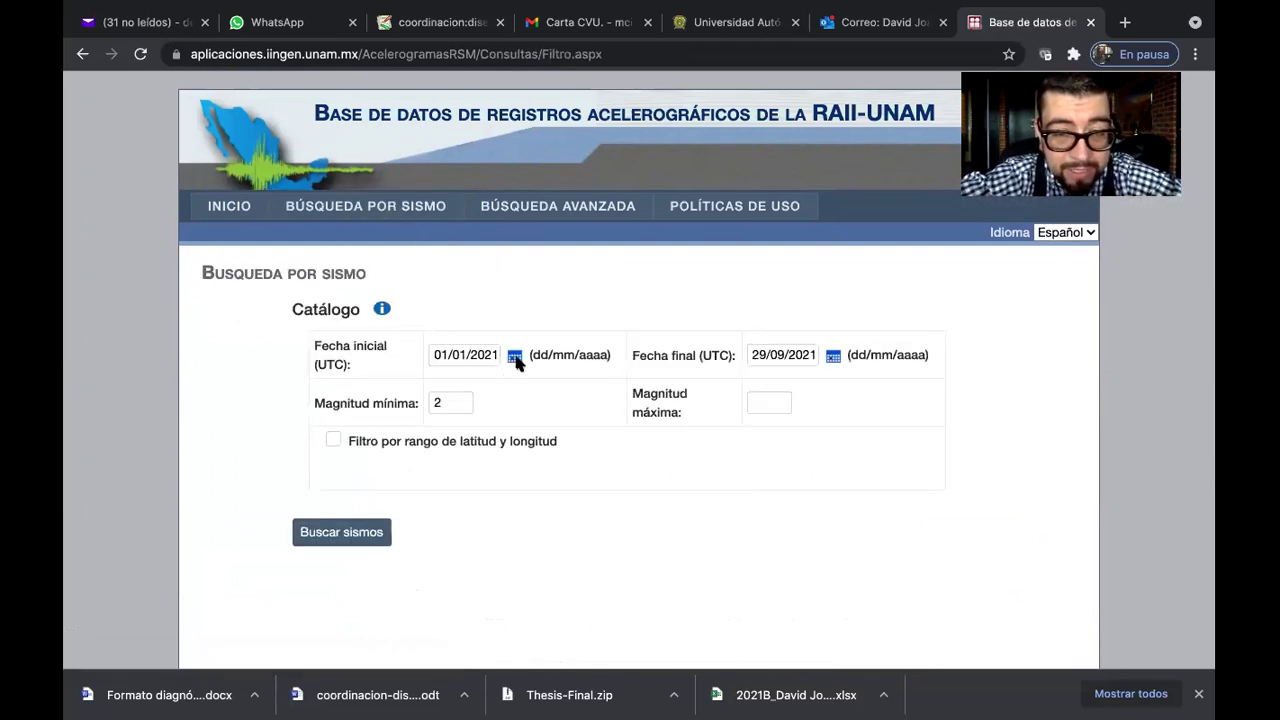
Page the Fecha inicial calendar back to September 2017 and pick the 19th
{"action": "left_click", "coordinate": [516, 358]}
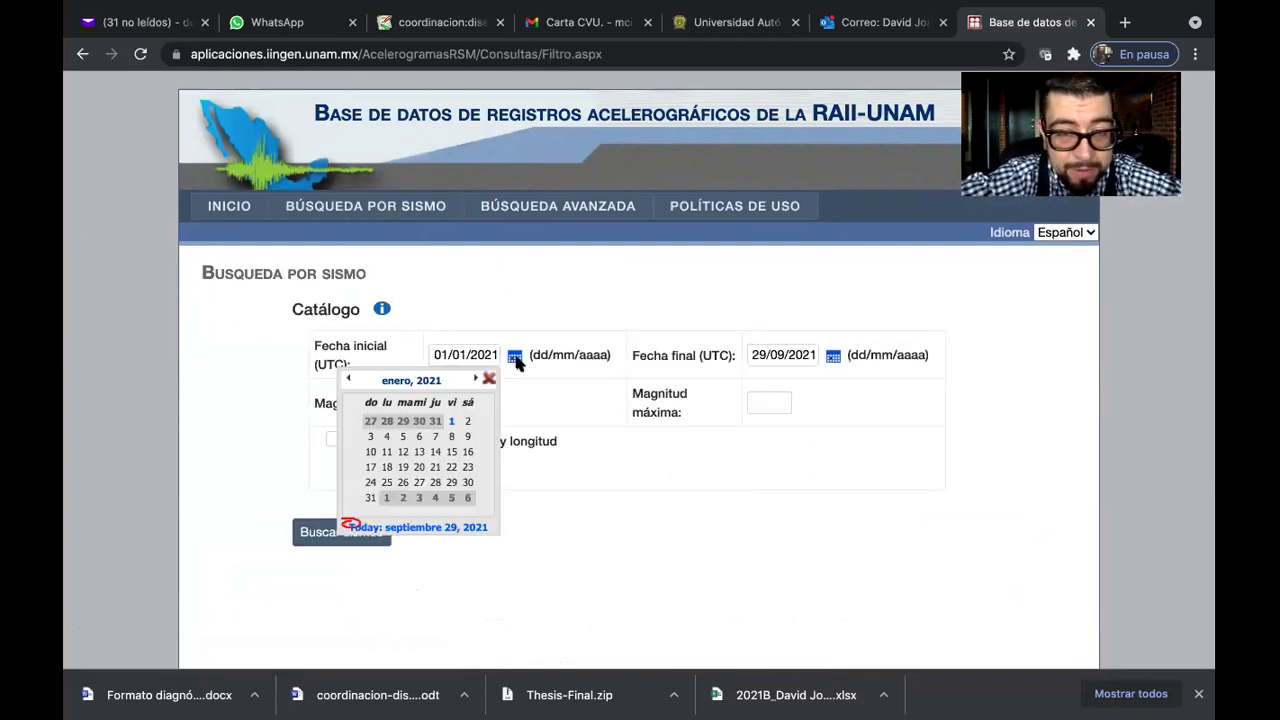
{"action": "left_click", "coordinate": [349, 380]}
{"action": "left_click", "coordinate": [349, 380]}
{"action": "left_click", "coordinate": [349, 380]}
{"action": "left_click", "coordinate": [349, 380]}
{"action": "left_click", "coordinate": [349, 380]}
{"action": "left_click", "coordinate": [349, 380]}
{"action": "left_click", "coordinate": [349, 380]}
{"action": "left_click", "coordinate": [349, 380]}
{"action": "left_click", "coordinate": [349, 380]}
{"action": "left_click", "coordinate": [349, 380]}
{"action": "left_click", "coordinate": [349, 380]}
{"action": "left_click", "coordinate": [349, 380]}
{"action": "left_click", "coordinate": [349, 380]}
{"action": "left_click", "coordinate": [349, 380]}
{"action": "left_click", "coordinate": [349, 380]}
{"action": "left_click", "coordinate": [349, 380]}
{"action": "left_click", "coordinate": [349, 380]}
{"action": "left_click", "coordinate": [349, 380]}
{"action": "left_click", "coordinate": [349, 380]}
{"action": "left_click", "coordinate": [349, 380]}
{"action": "left_click", "coordinate": [349, 380]}
{"action": "left_click", "coordinate": [349, 380]}
{"action": "left_click", "coordinate": [349, 380]}
{"action": "left_click", "coordinate": [349, 380]}
{"action": "left_click", "coordinate": [349, 380]}
{"action": "left_click", "coordinate": [349, 380]}
{"action": "left_click", "coordinate": [349, 380]}
{"action": "left_click", "coordinate": [349, 380]}
{"action": "left_click", "coordinate": [349, 380]}
{"action": "left_click", "coordinate": [349, 380]}
{"action": "left_click", "coordinate": [349, 380]}
{"action": "left_click", "coordinate": [349, 380]}
{"action": "left_click", "coordinate": [349, 380]}
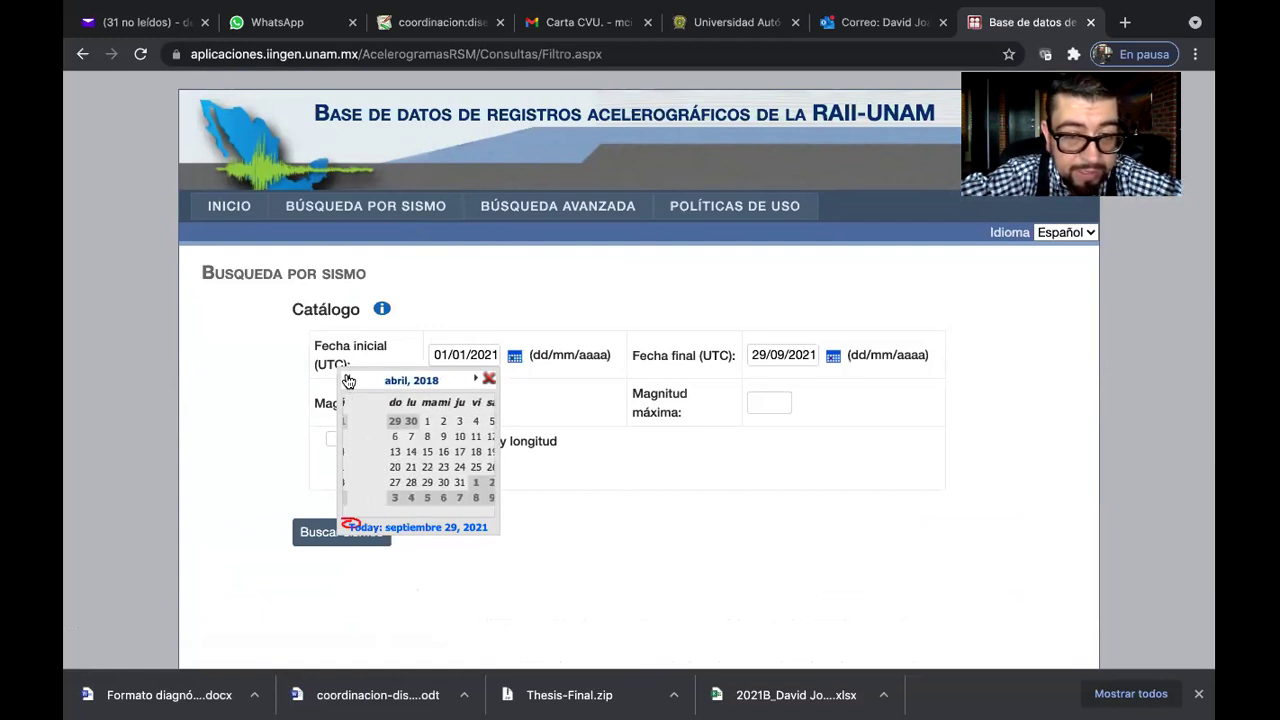
{"action": "left_click", "coordinate": [349, 380]}
{"action": "left_click", "coordinate": [349, 380]}
{"action": "left_click", "coordinate": [349, 380]}
{"action": "left_click", "coordinate": [349, 380]}
{"action": "left_click", "coordinate": [349, 380]}
{"action": "left_click", "coordinate": [349, 380]}
{"action": "left_click", "coordinate": [349, 380]}
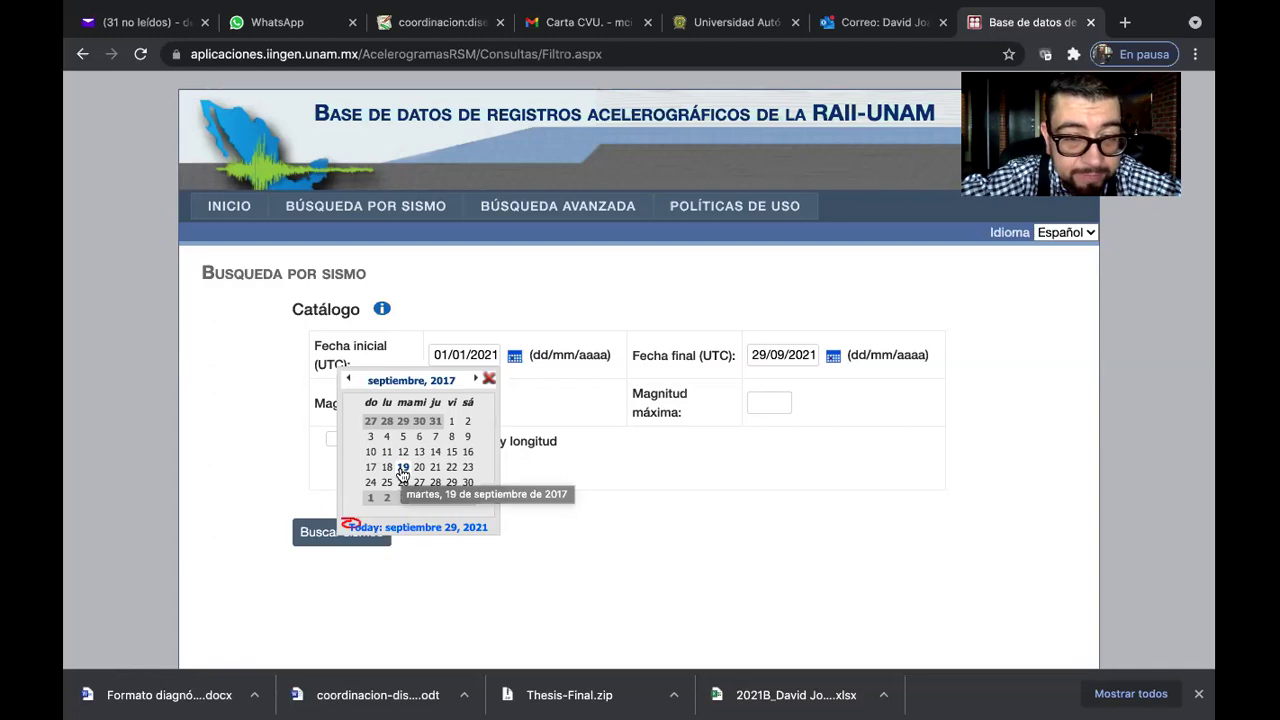
{"action": "left_click", "coordinate": [402, 468]}
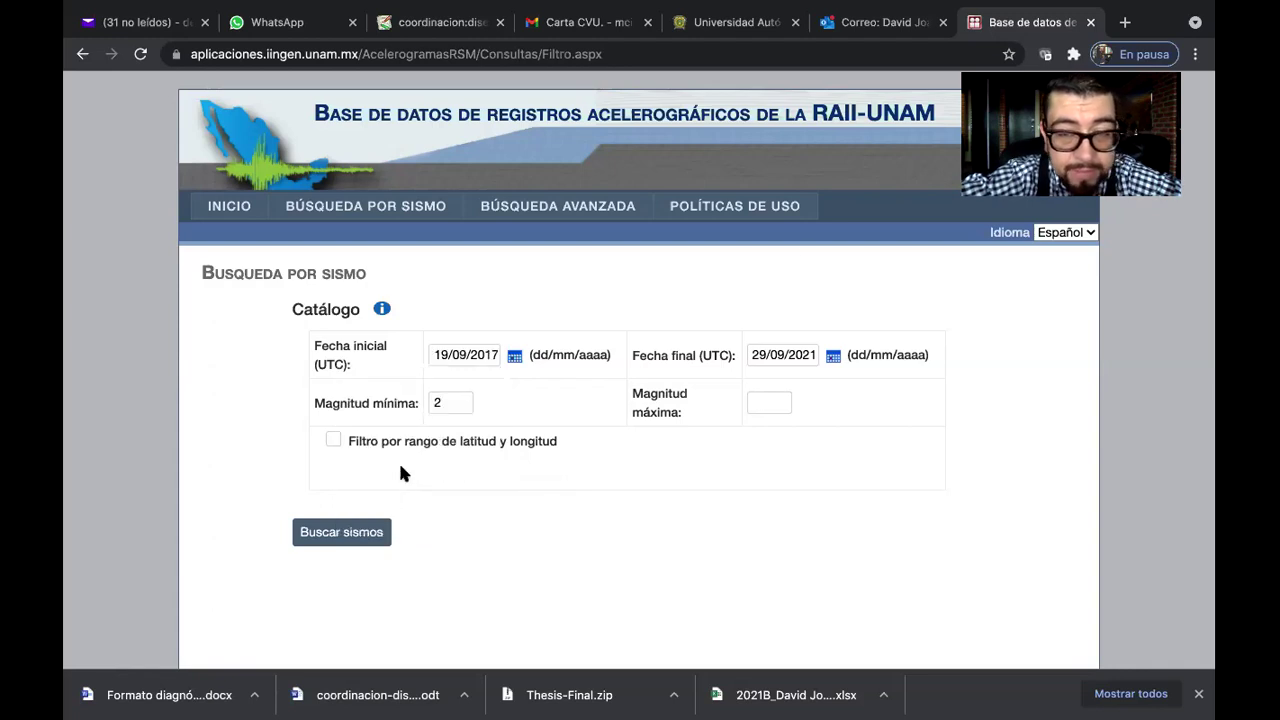
Set the Fecha final to 20/09/2017 and select the Magnitud máxima field
{"action": "left_click", "coordinate": [833, 356]}
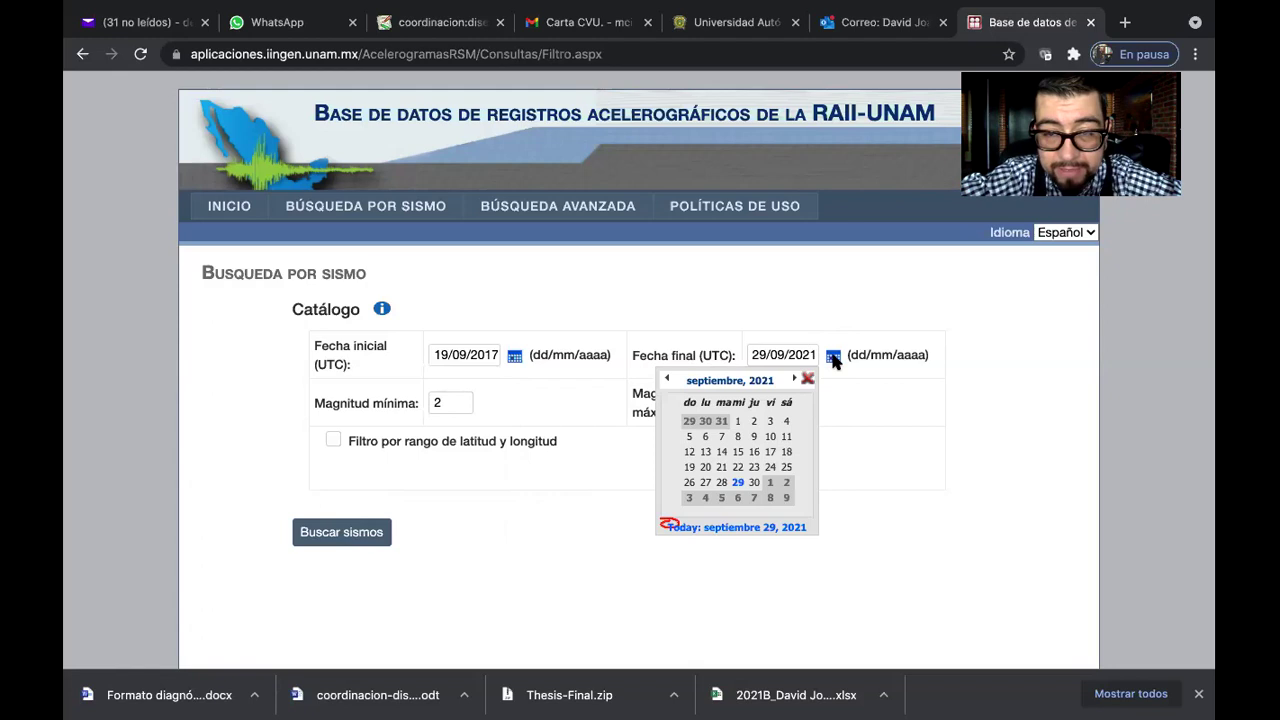
{"action": "left_click", "coordinate": [760, 384]}
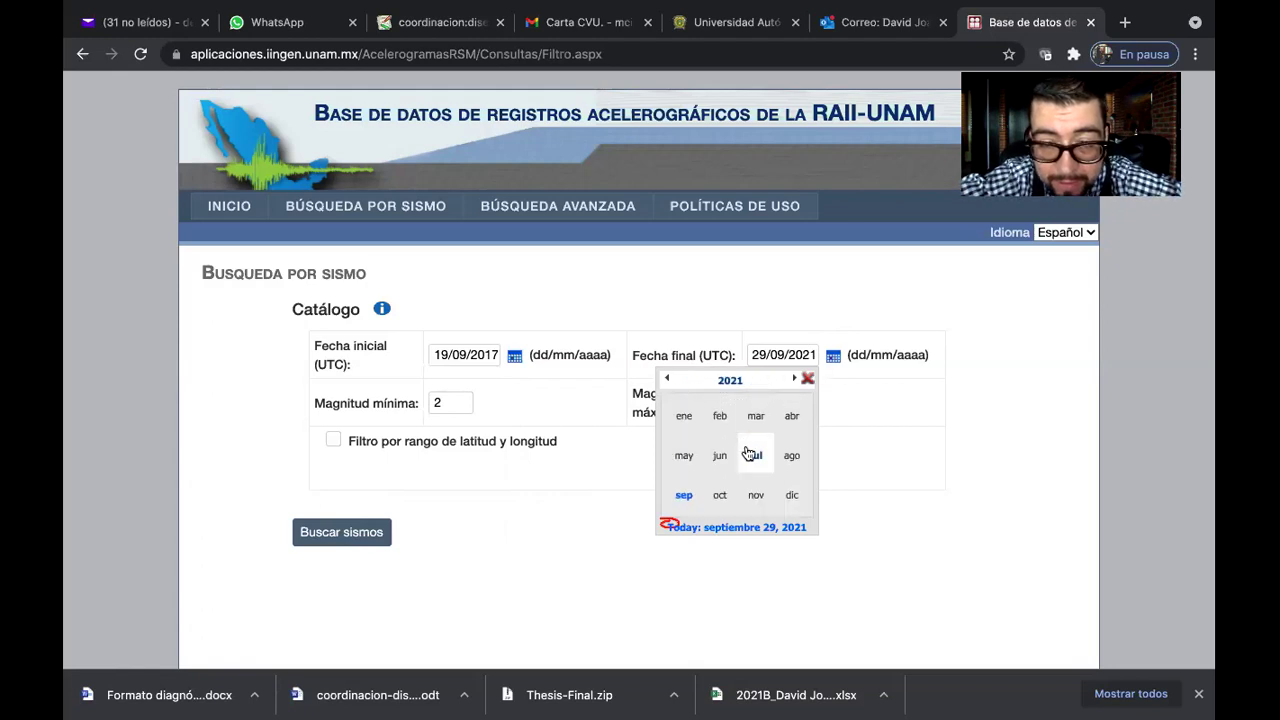
{"action": "scroll", "coordinate": [757, 464], "scroll_direction": "down", "scroll_amount": 1}
{"action": "scroll", "coordinate": [757, 464], "scroll_direction": "up", "scroll_amount": 1}
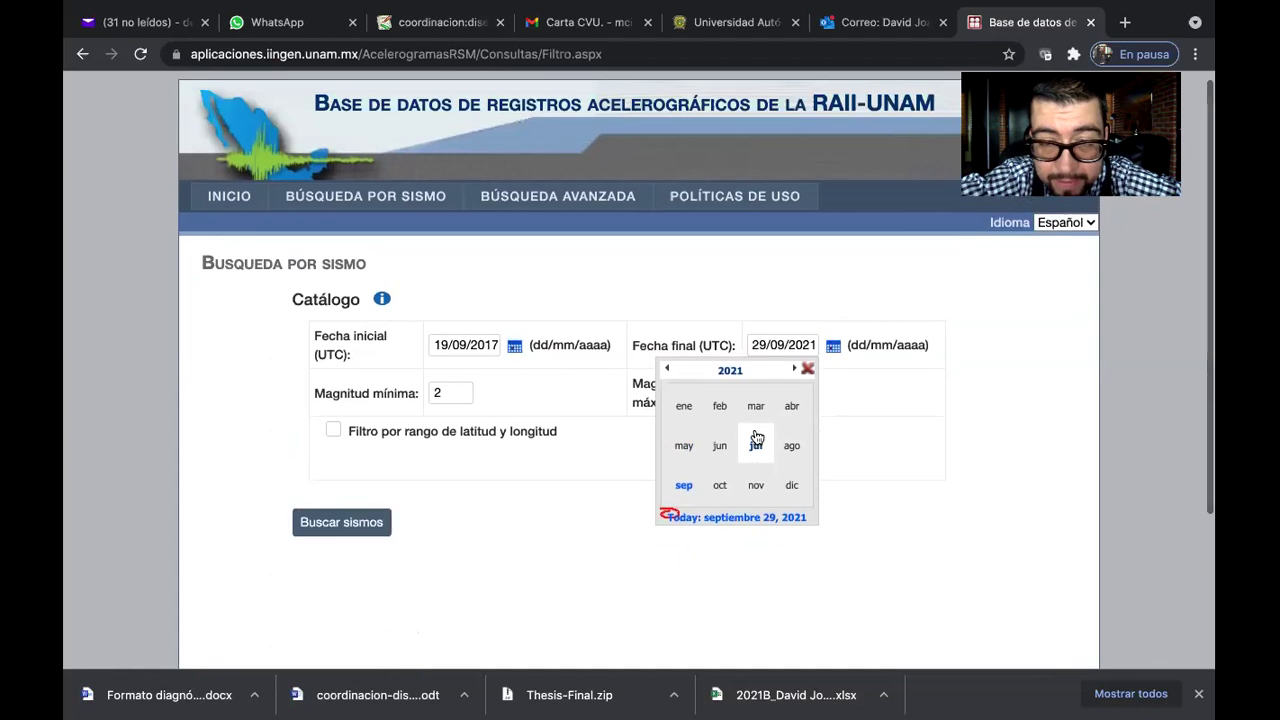
{"action": "left_click", "coordinate": [669, 370]}
{"action": "left_click", "coordinate": [669, 370]}
{"action": "left_click", "coordinate": [669, 370]}
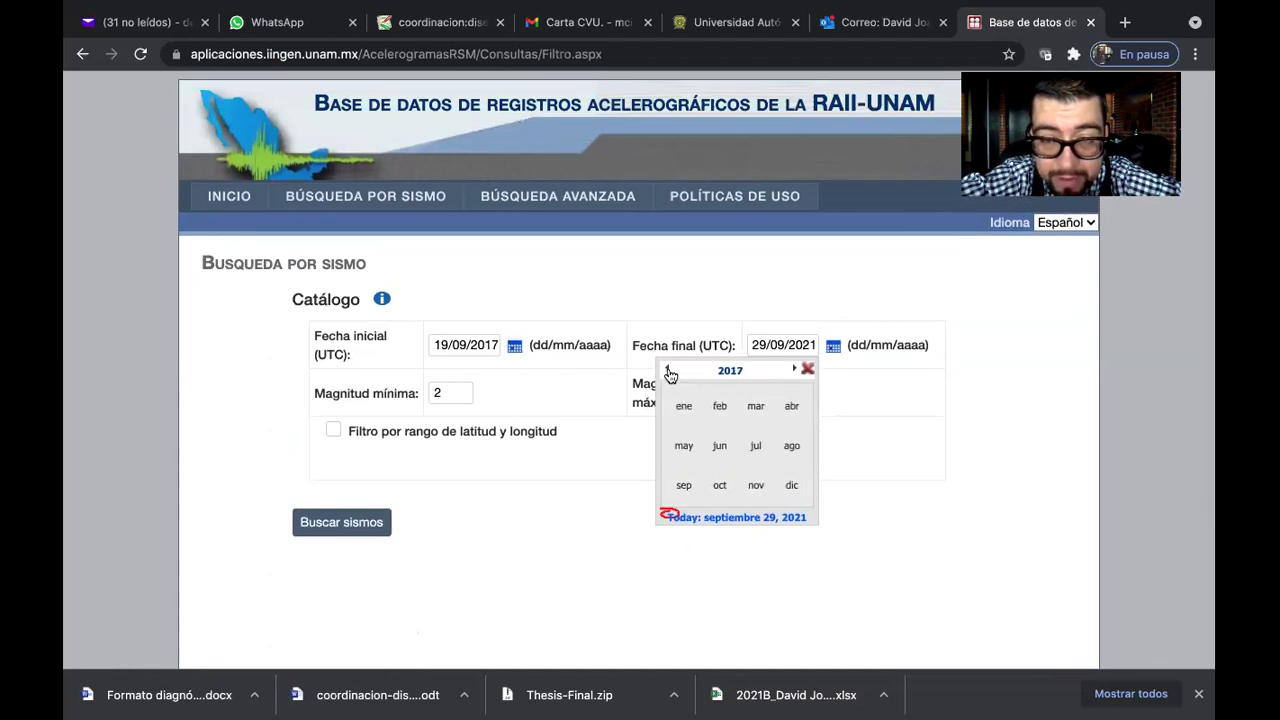
{"action": "left_click", "coordinate": [685, 487]}
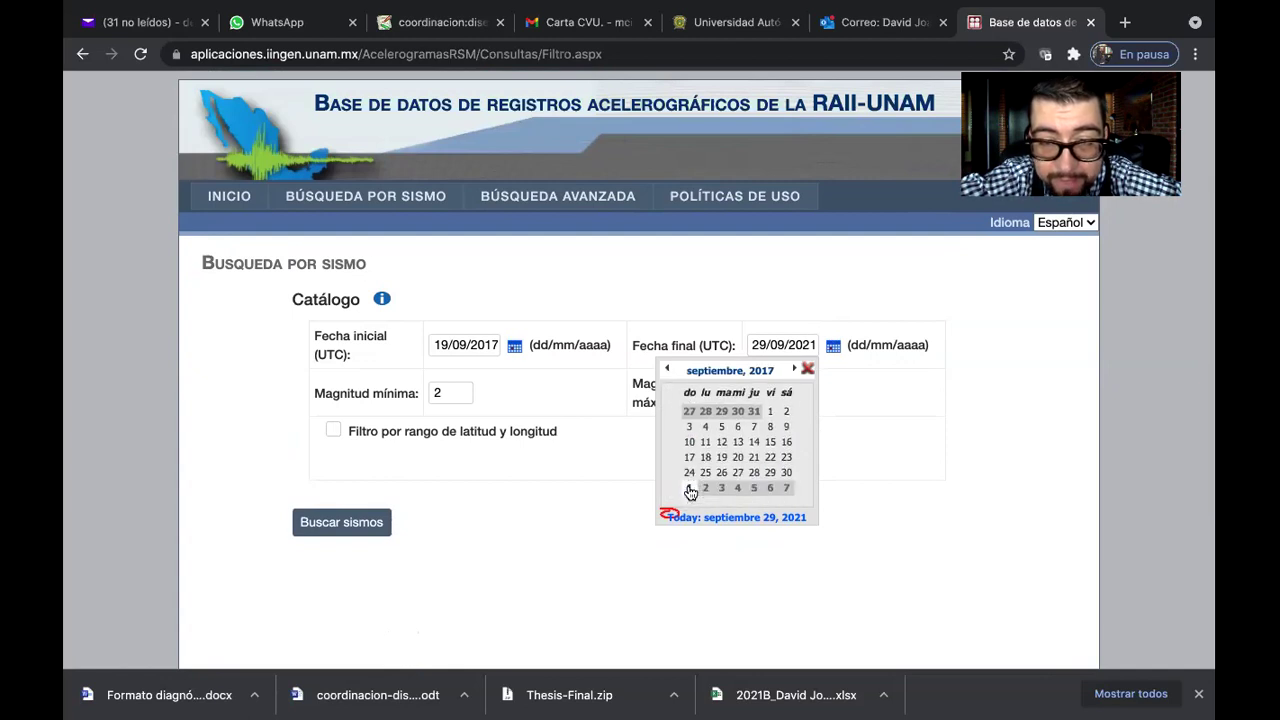
{"action": "left_click", "coordinate": [737, 457]}
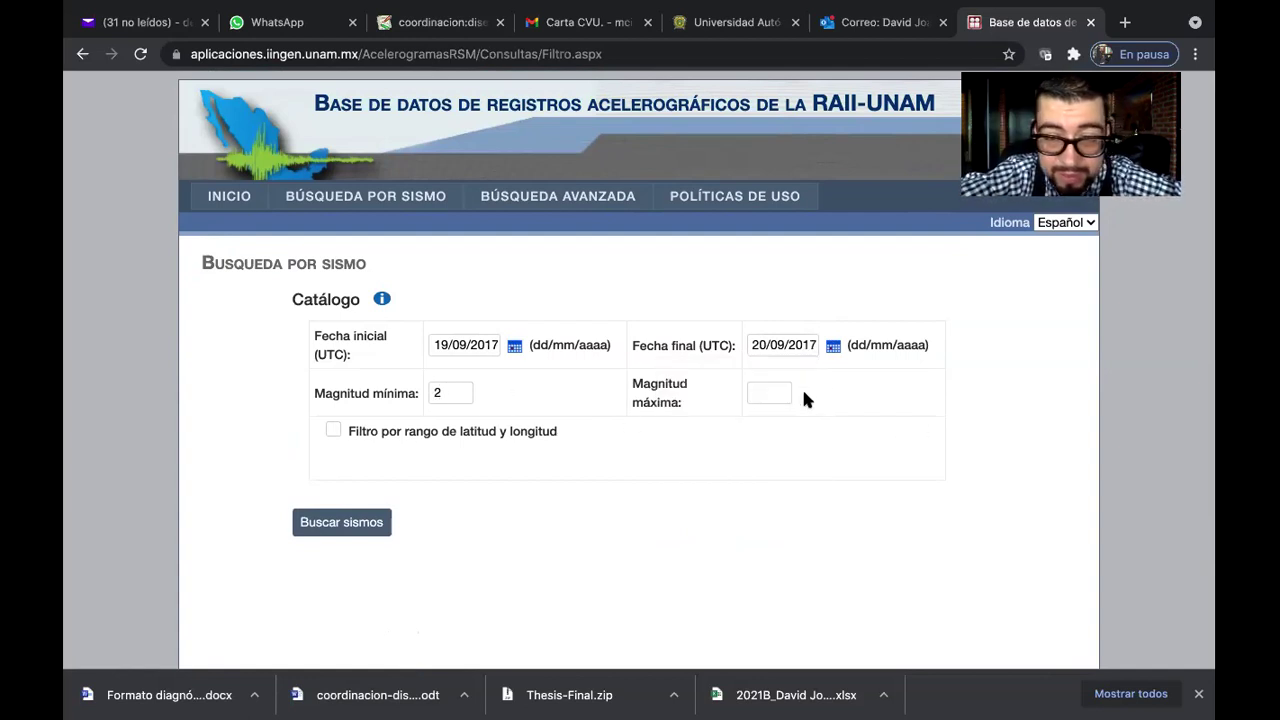
{"action": "left_click", "coordinate": [776, 388]}
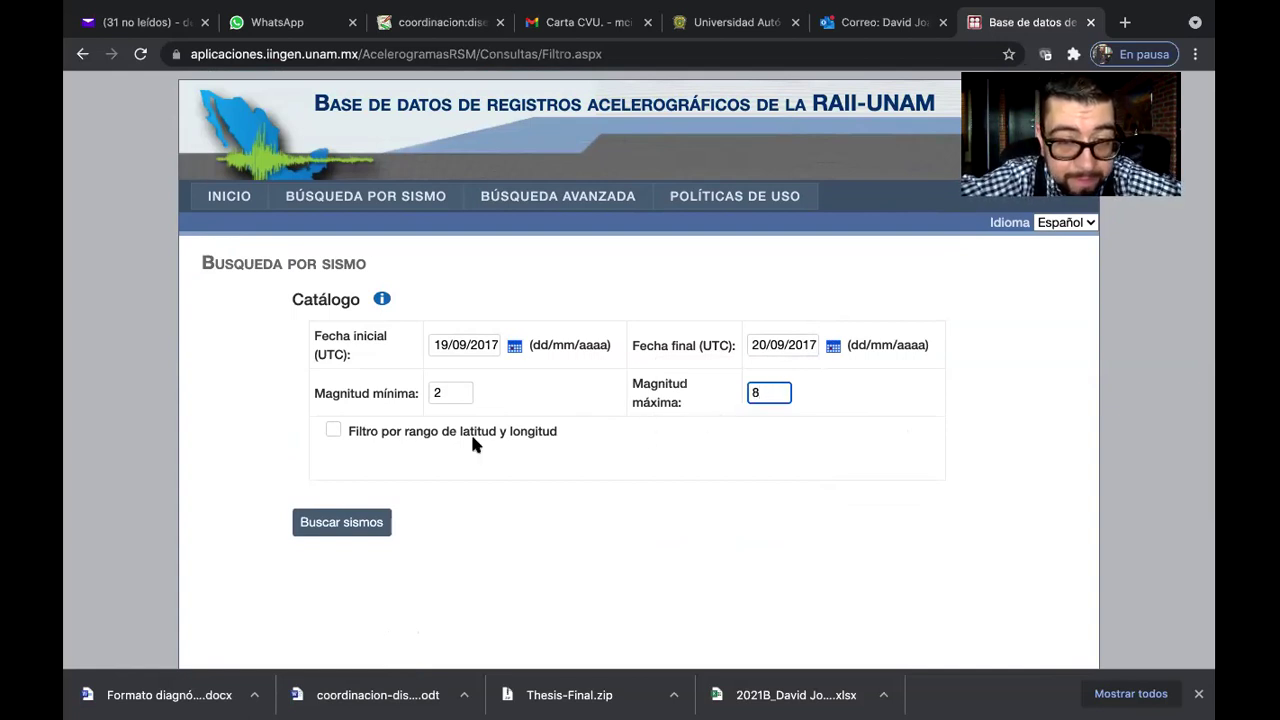
{"action": "left_click", "coordinate": [341, 524]}
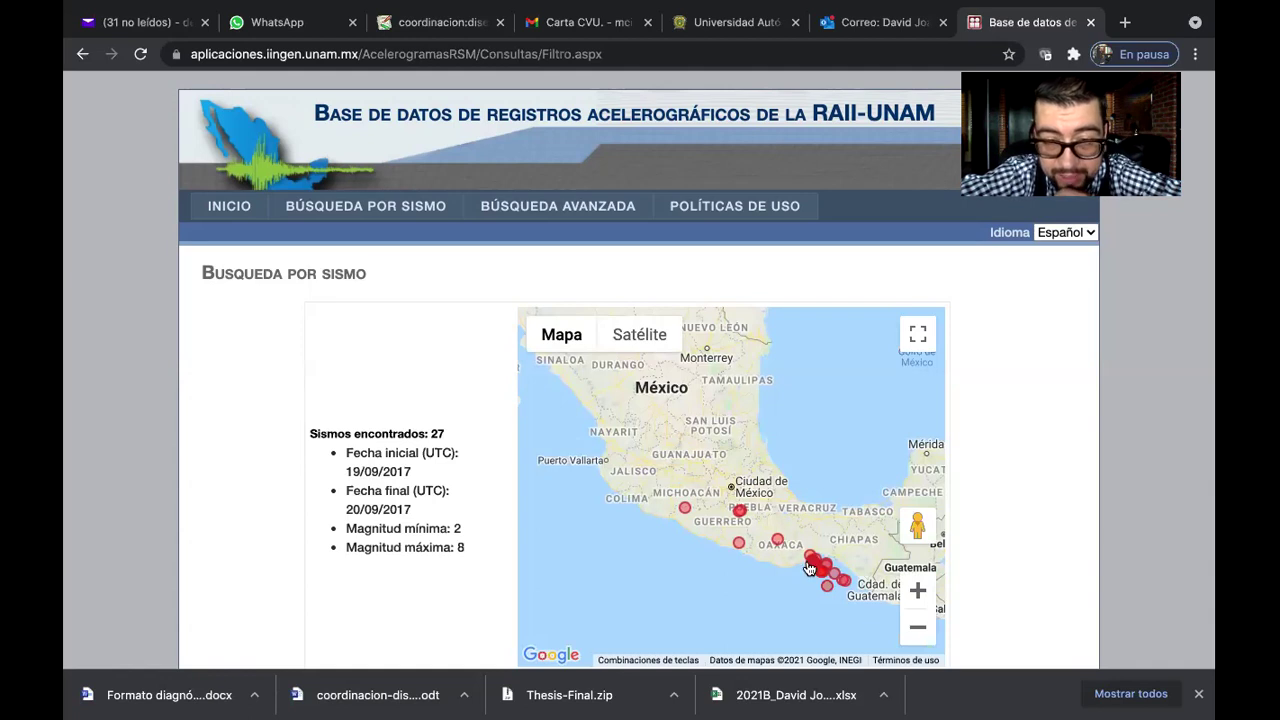
{"action": "scroll", "coordinate": [810, 525], "scroll_direction": "down", "scroll_amount": 2}
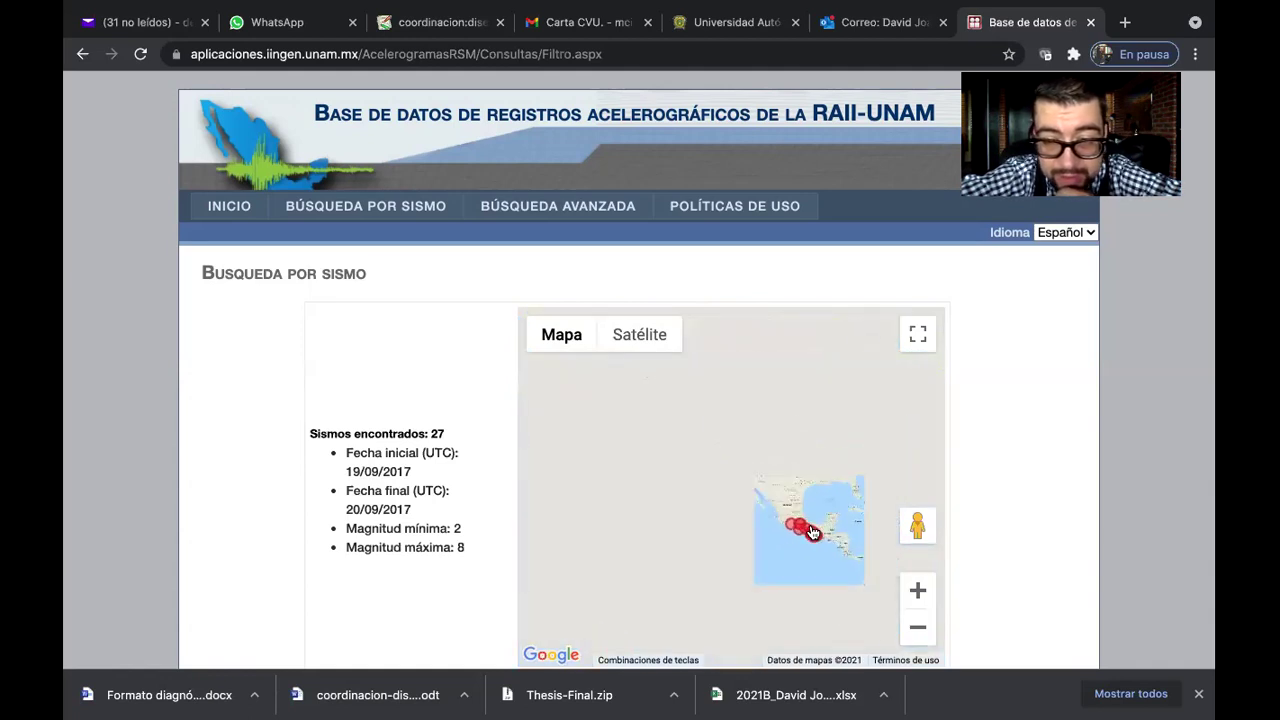
{"action": "scroll", "coordinate": [822, 526], "scroll_direction": "up", "scroll_amount": 2}
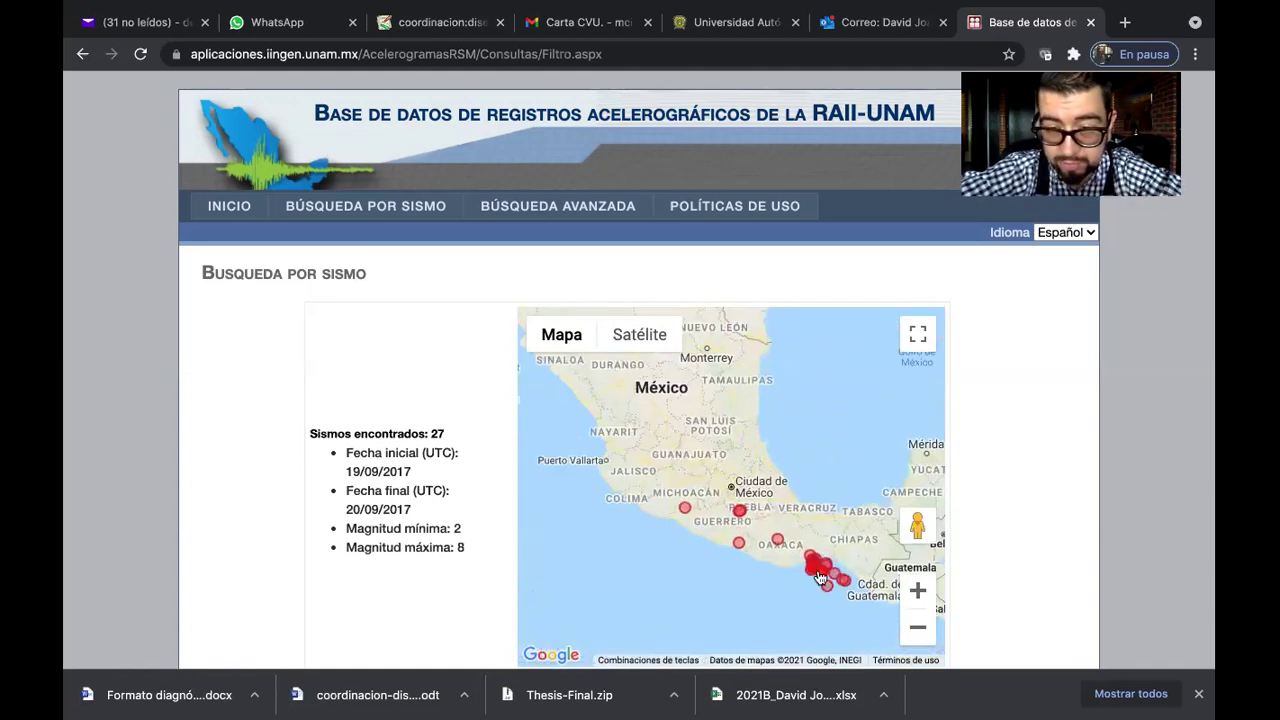
{"action": "scroll", "coordinate": [1038, 502], "scroll_direction": "down", "scroll_amount": 3}
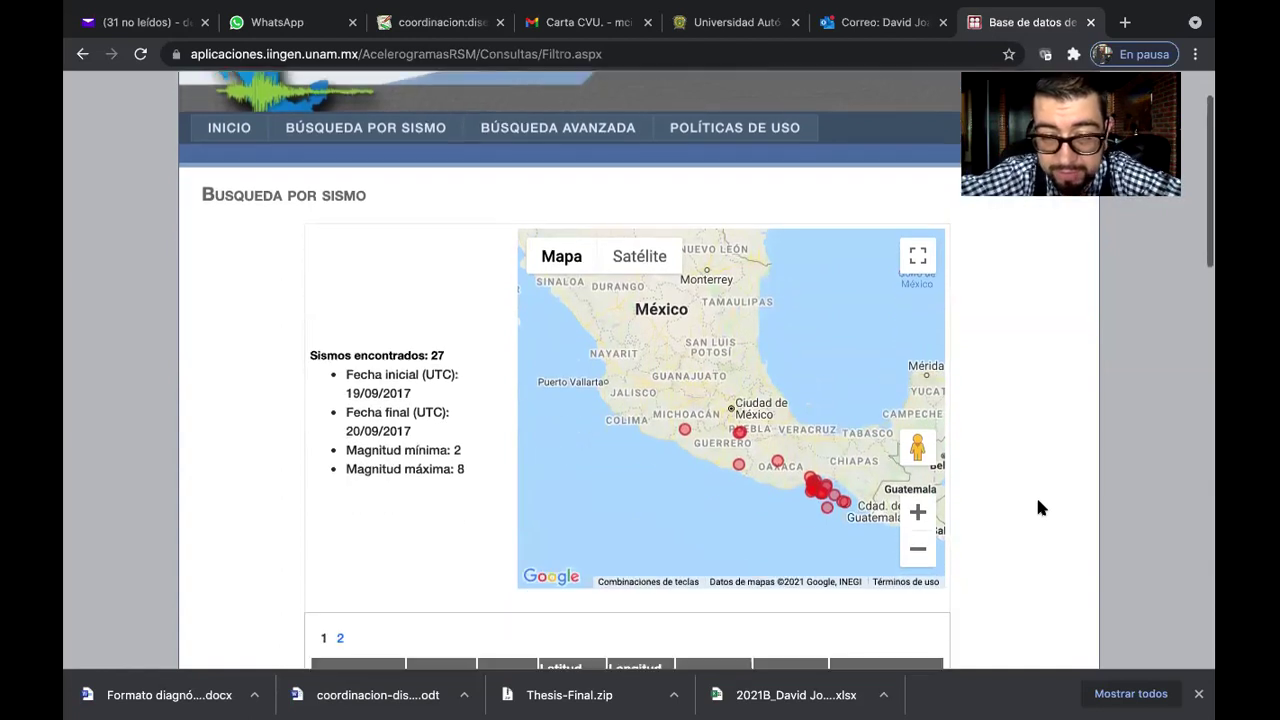
{"action": "scroll", "coordinate": [1038, 508], "scroll_direction": "down", "scroll_amount": 1}
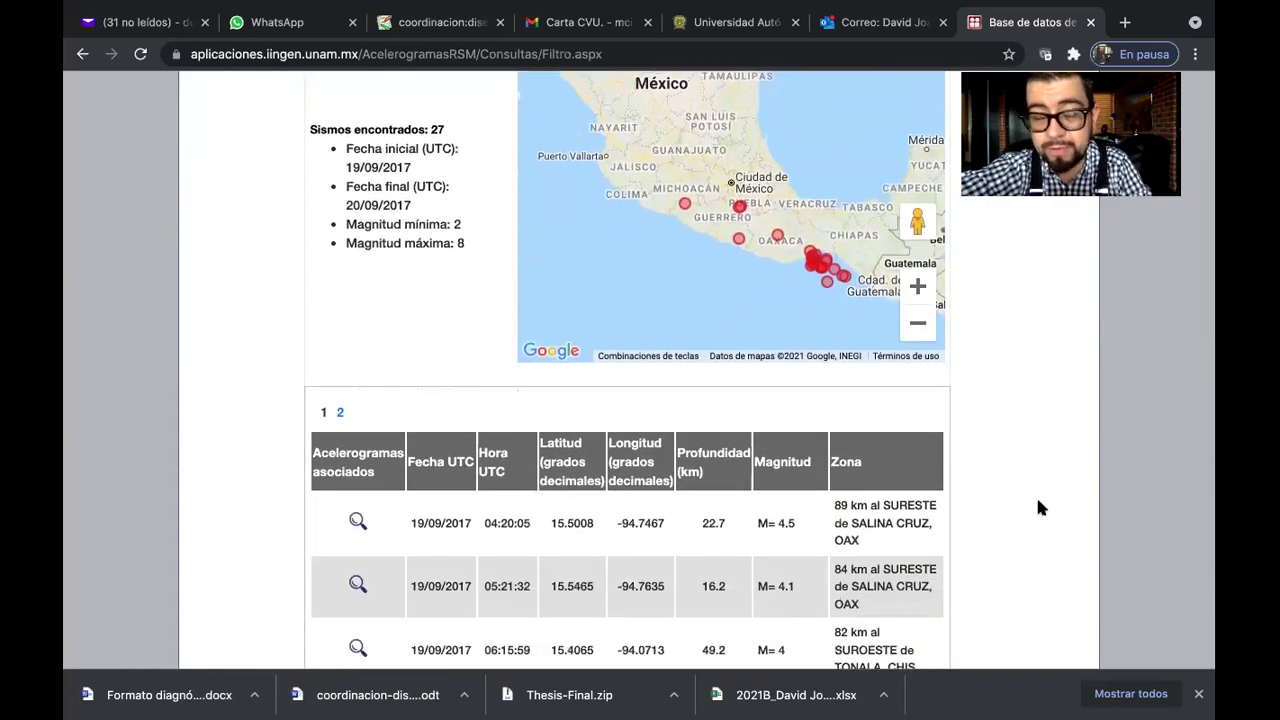
{"action": "scroll", "coordinate": [1038, 508], "scroll_direction": "down", "scroll_amount": 2}
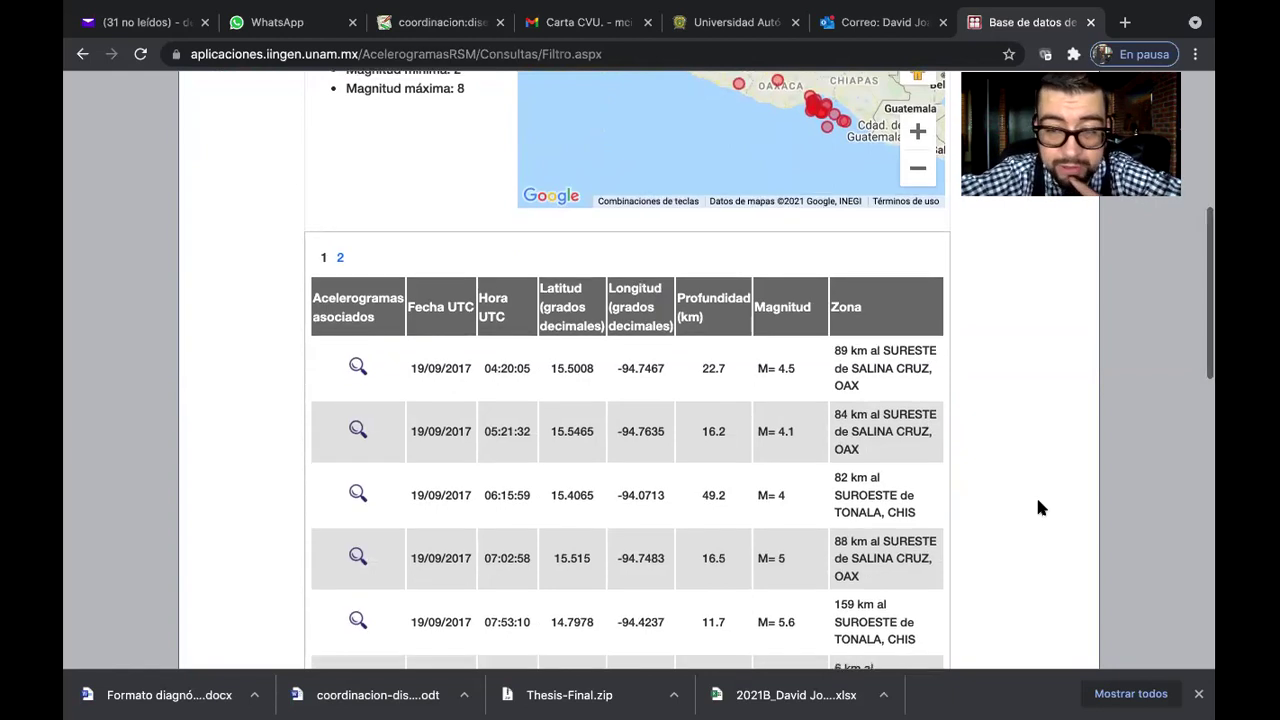
{"action": "scroll", "coordinate": [1037, 507], "scroll_direction": "down", "scroll_amount": 6}
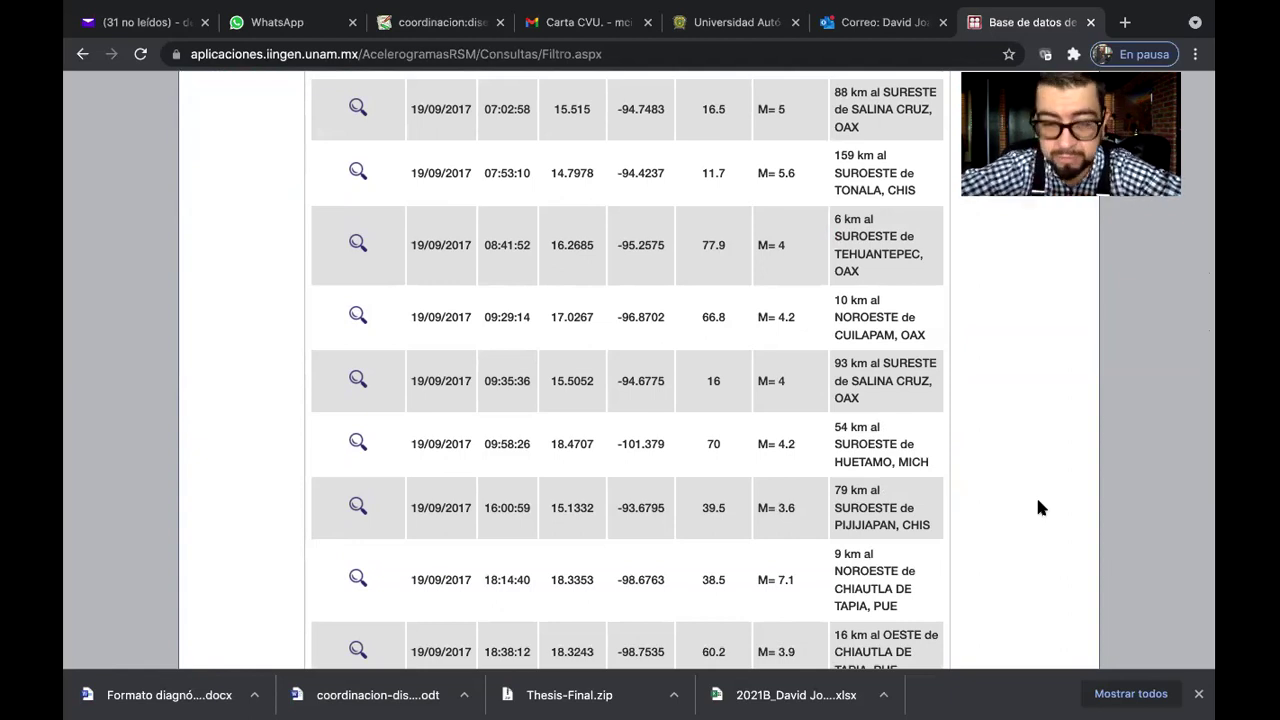
{"action": "scroll", "coordinate": [1038, 508], "scroll_direction": "down", "scroll_amount": 1}
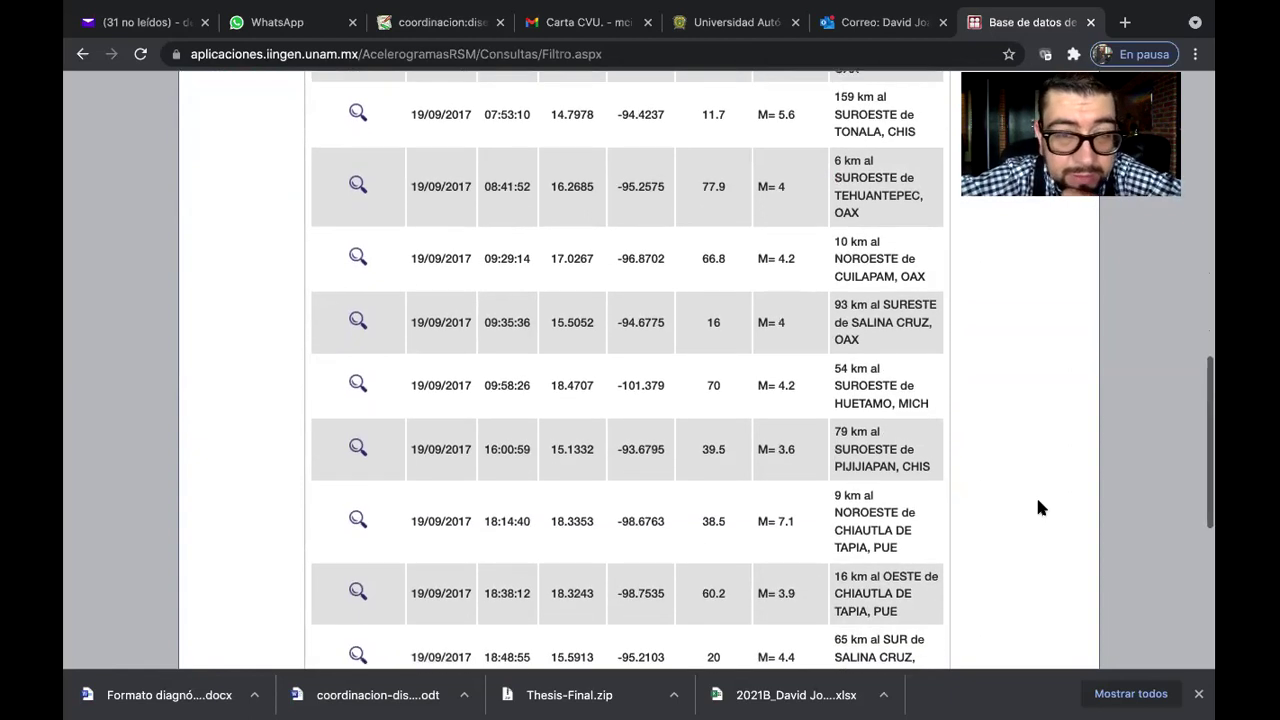
{"action": "scroll", "coordinate": [1038, 508], "scroll_direction": "up", "scroll_amount": 5}
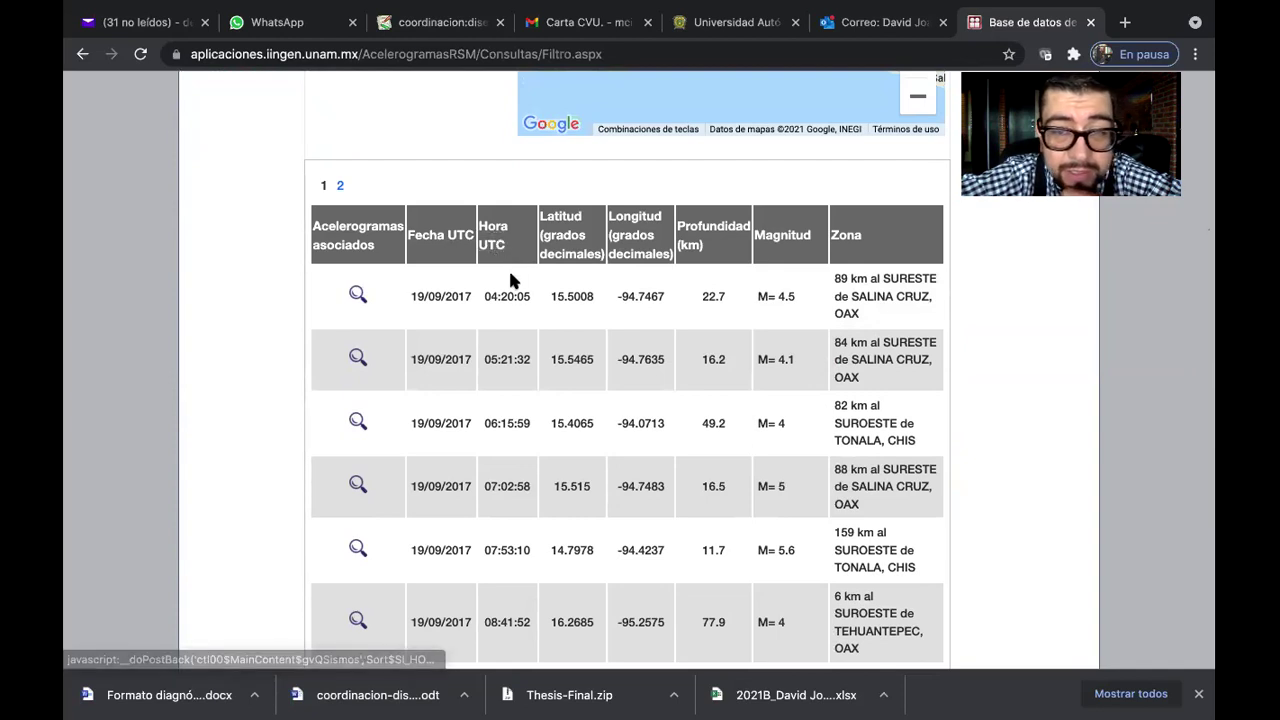
{"action": "scroll", "coordinate": [510, 281], "scroll_direction": "down", "scroll_amount": 6}
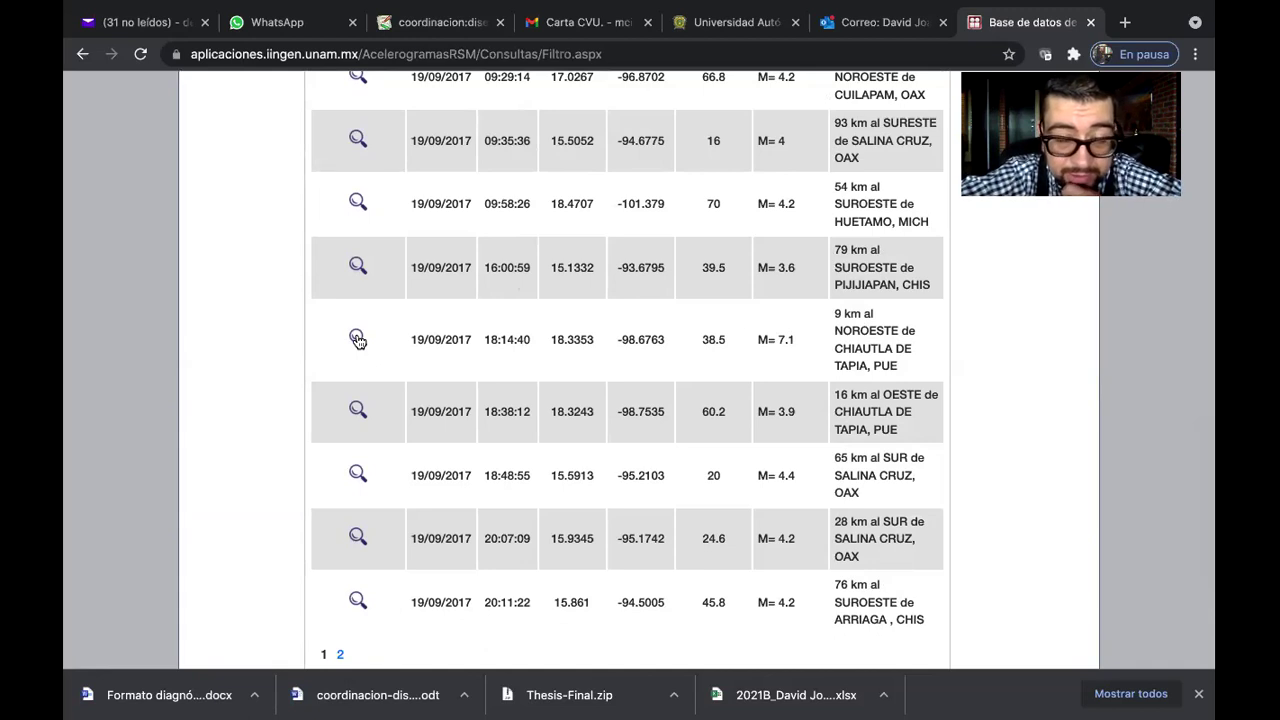
{"action": "left_click", "coordinate": [358, 340]}
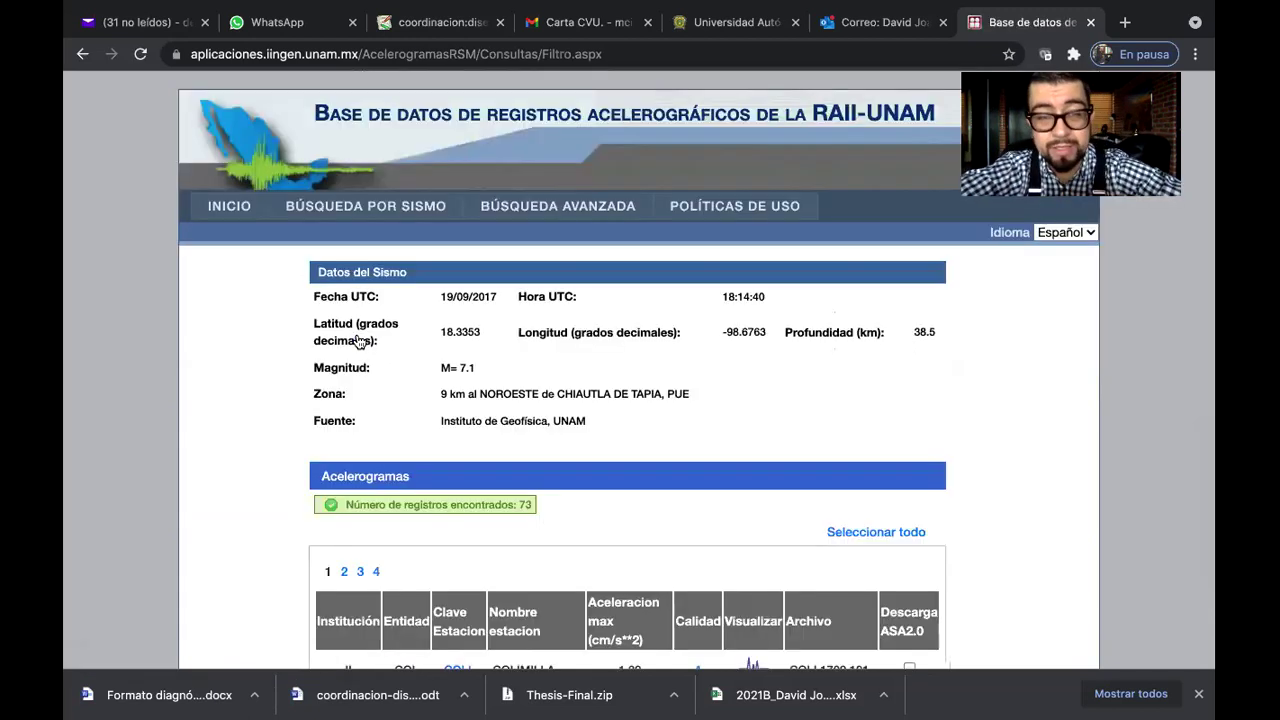
Find the RFPP row in the M7.1 quake's Acelerogramas table and view its accelerogram plot
{"action": "scroll", "coordinate": [721, 383], "scroll_direction": "down", "scroll_amount": 3}
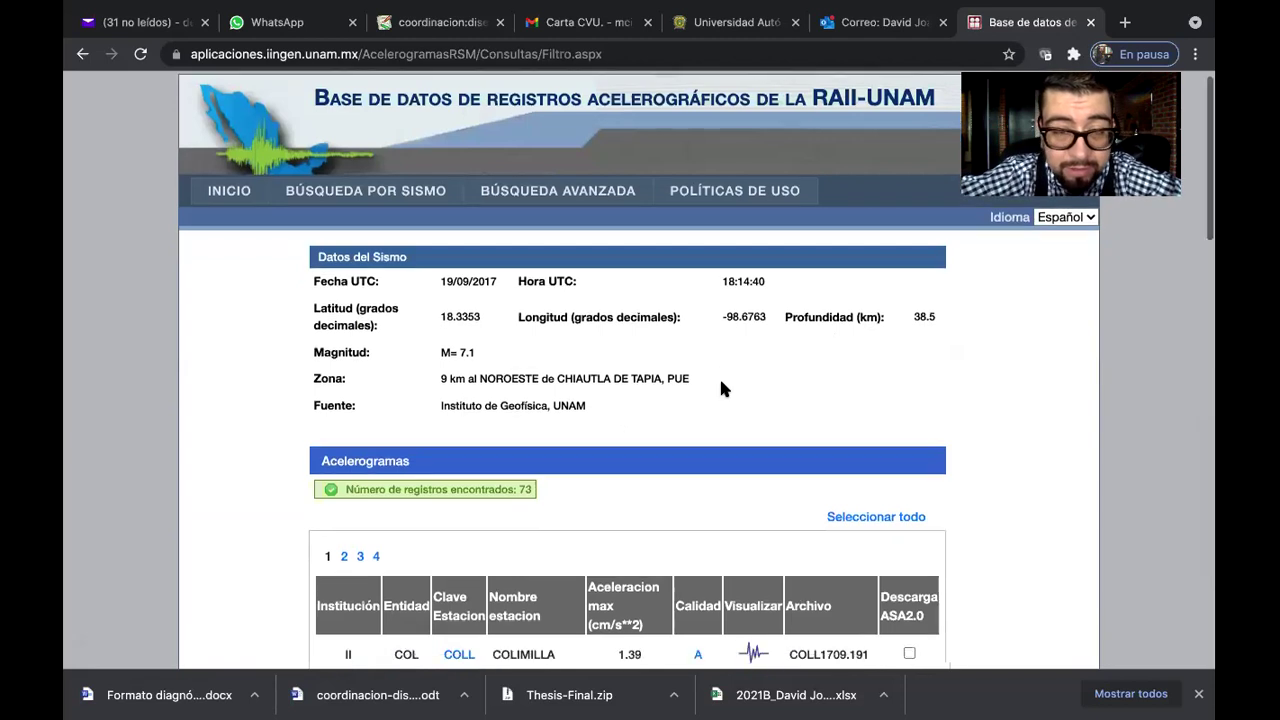
{"action": "scroll", "coordinate": [723, 388], "scroll_direction": "down", "scroll_amount": 3}
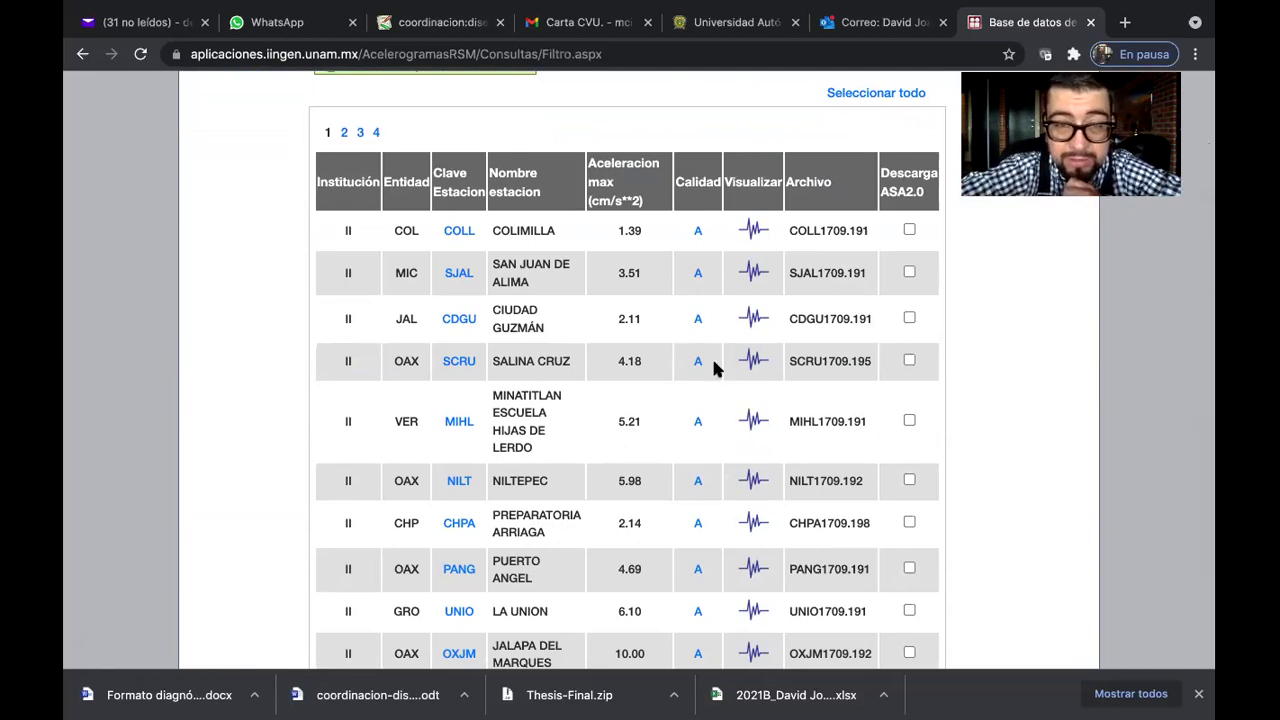
{"action": "scroll", "coordinate": [541, 327], "scroll_direction": "down", "scroll_amount": 1}
{"action": "scroll", "coordinate": [541, 327], "scroll_direction": "down", "scroll_amount": 1}
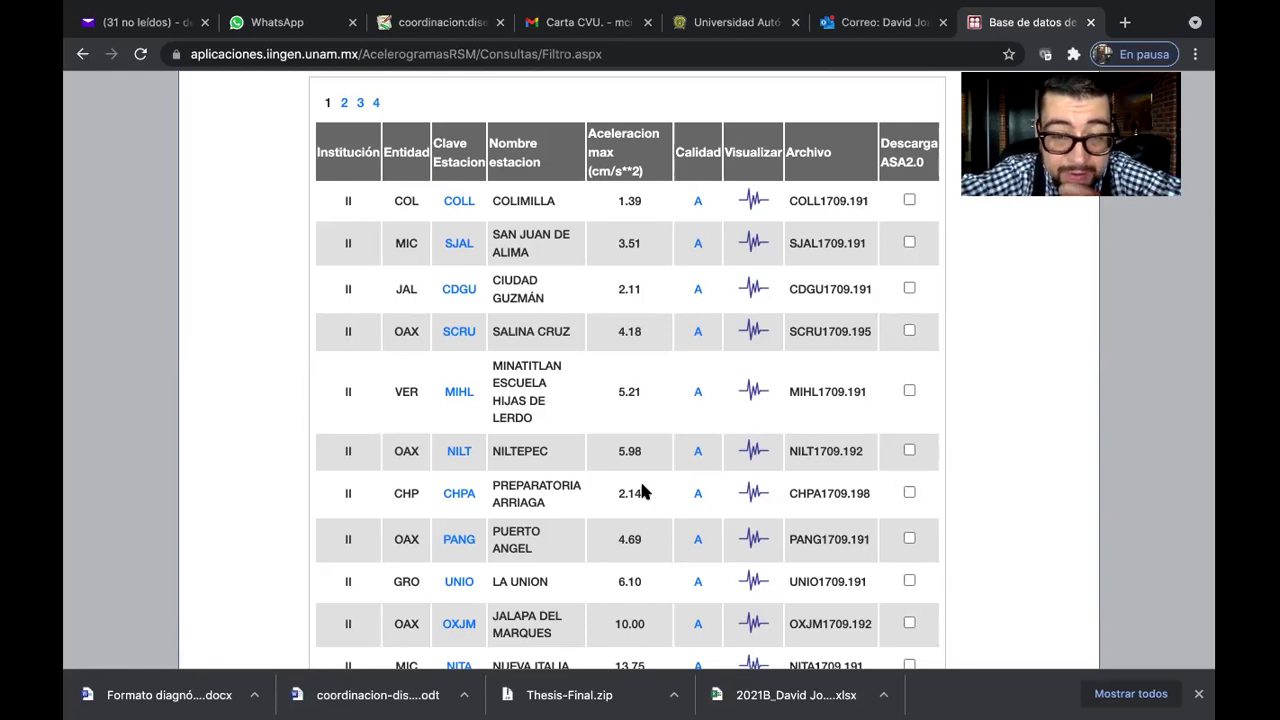
{"action": "scroll", "coordinate": [640, 482], "scroll_direction": "down", "scroll_amount": 2}
{"action": "scroll", "coordinate": [640, 482], "scroll_direction": "up", "scroll_amount": 3}
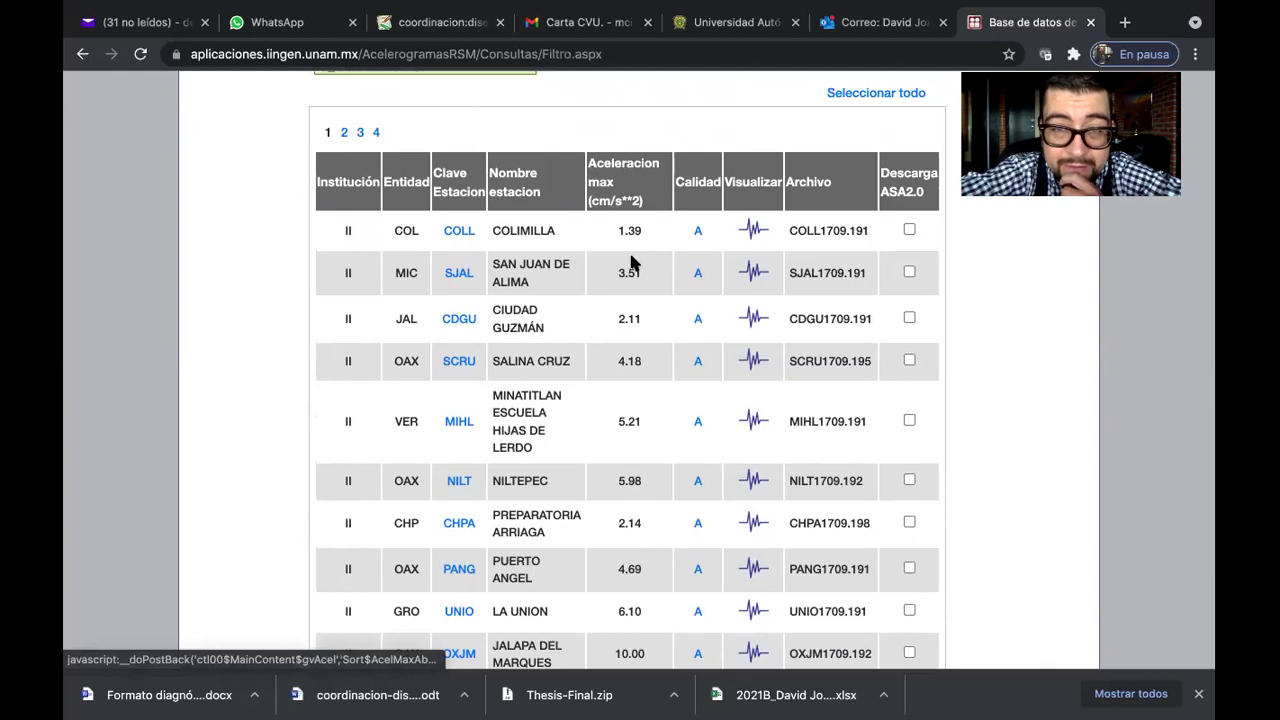
{"action": "scroll", "coordinate": [636, 420], "scroll_direction": "down", "scroll_amount": 5}
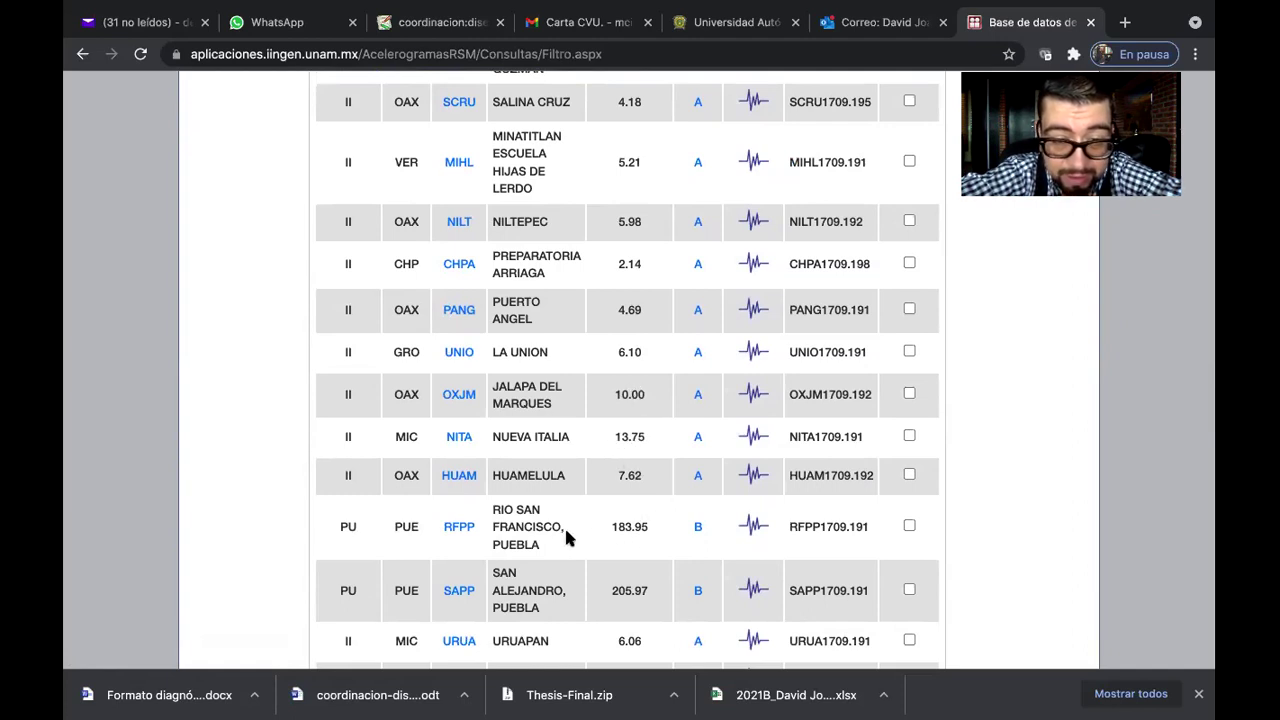
{"action": "scroll", "coordinate": [634, 529], "scroll_direction": "down", "scroll_amount": 1}
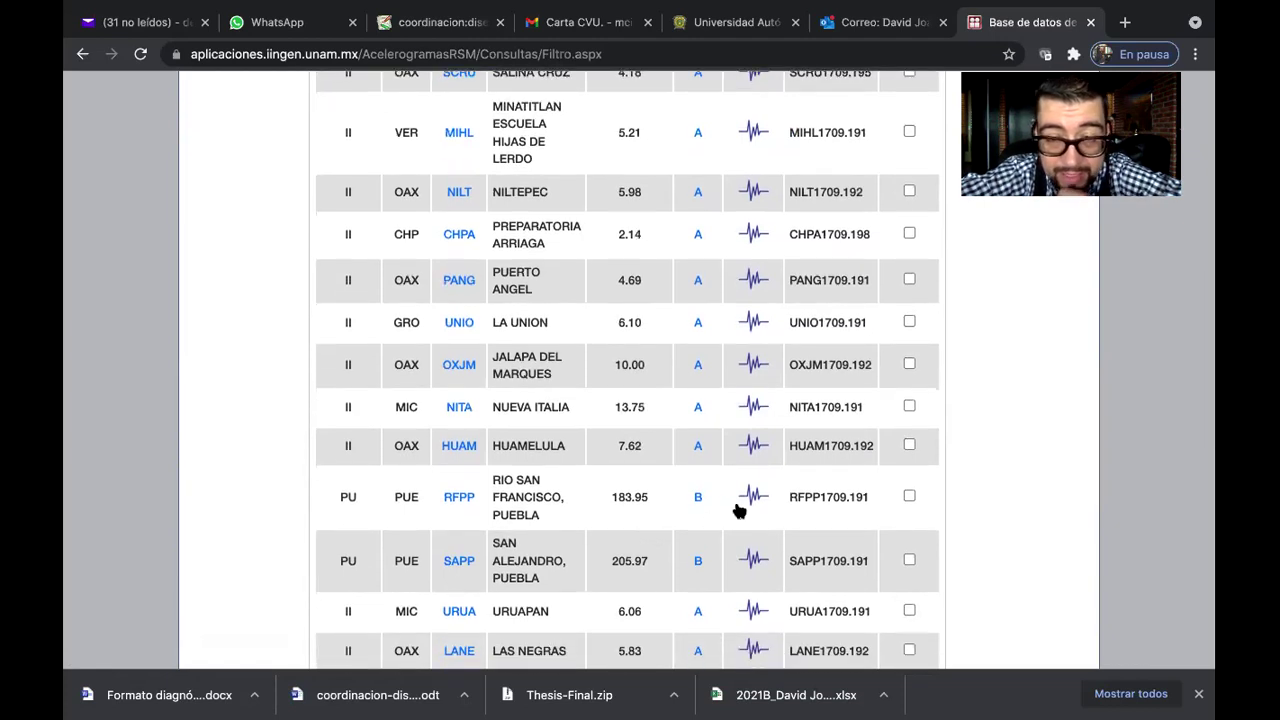
{"action": "left_click", "coordinate": [756, 497]}
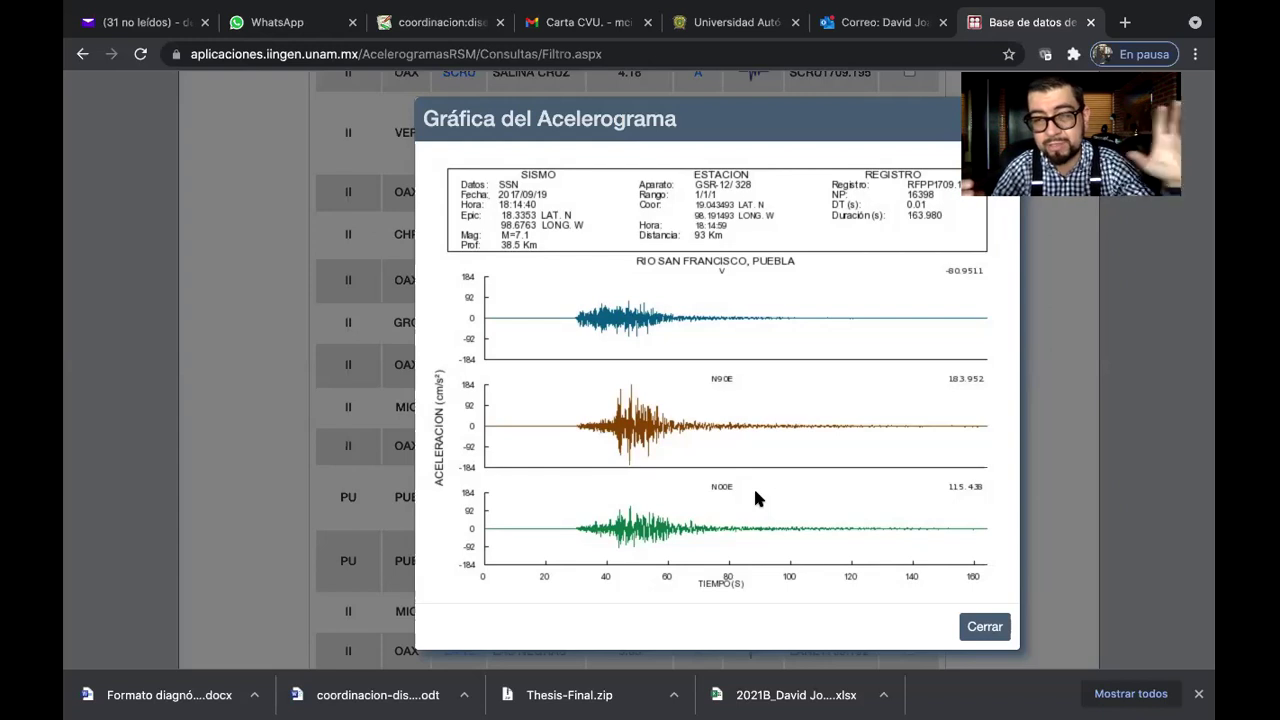
Close the Gráfica del Acelerograma plot for the RFPP record
{"action": "left_click", "coordinate": [984, 626]}
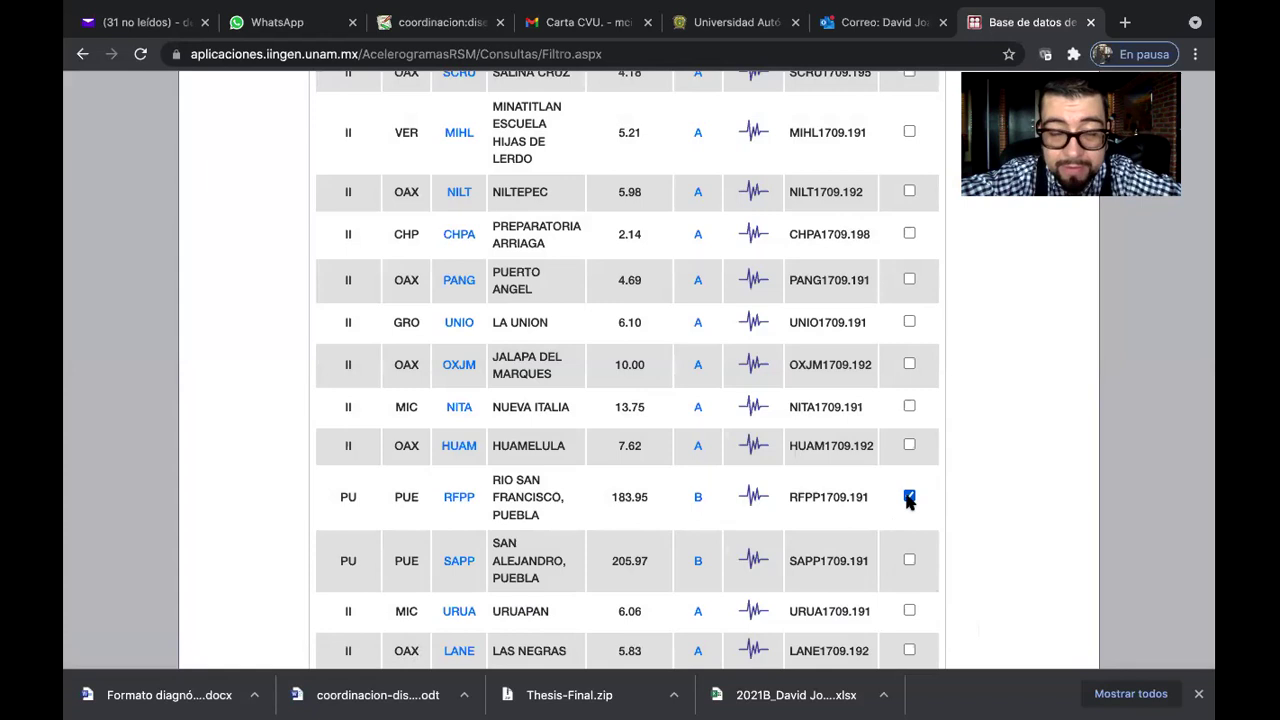
{"action": "scroll", "coordinate": [906, 500], "scroll_direction": "down", "scroll_amount": 5}
{"action": "scroll", "coordinate": [906, 496], "scroll_direction": "down", "scroll_amount": 3}
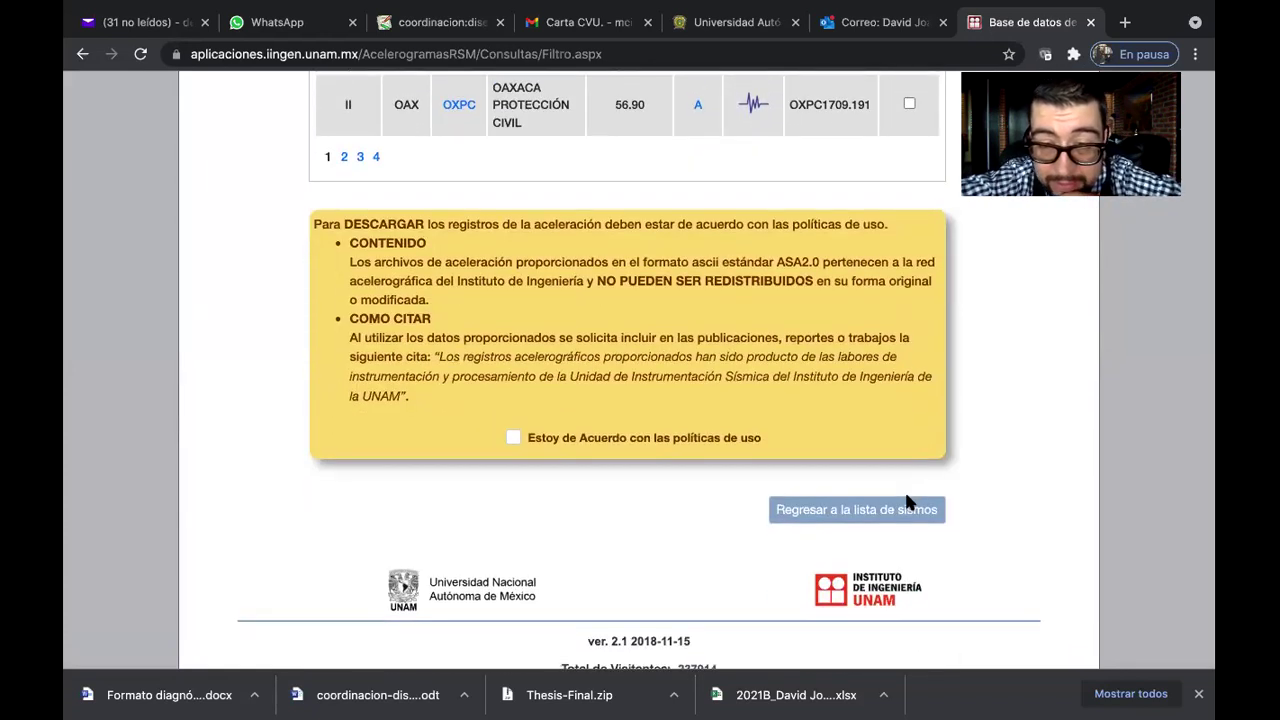
{"action": "scroll", "coordinate": [826, 464], "scroll_direction": "up", "scroll_amount": 12}
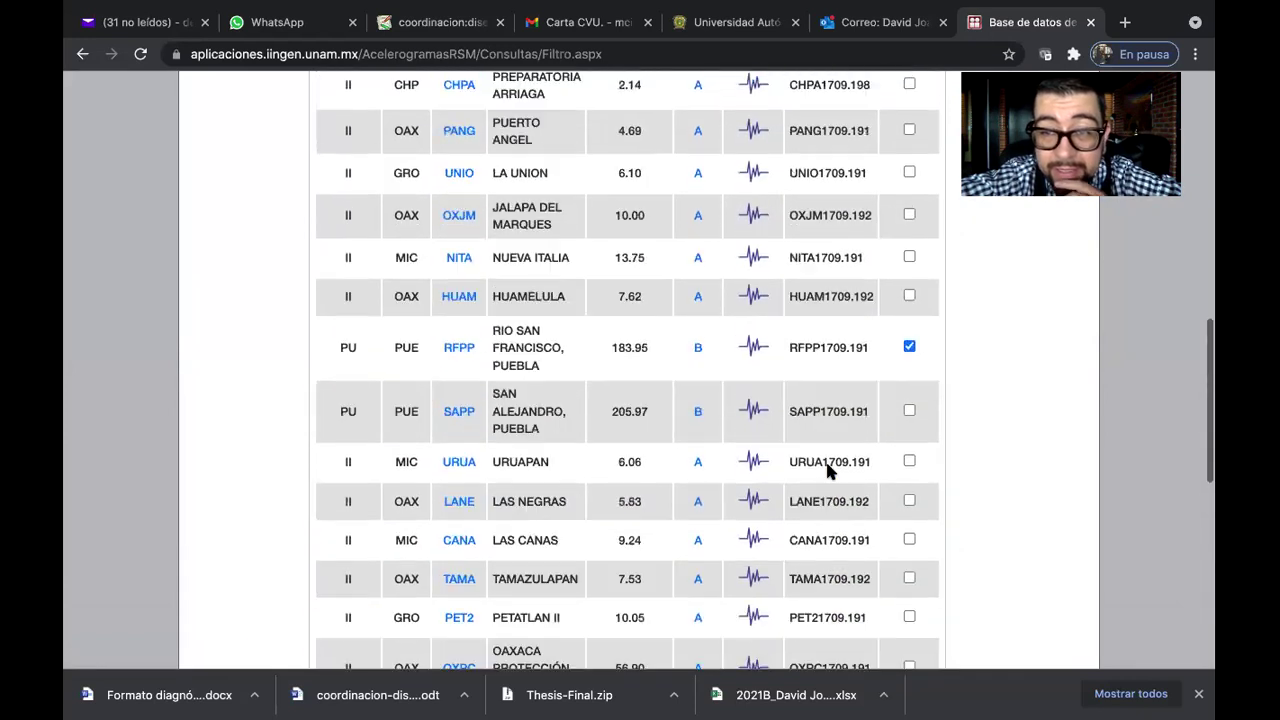
{"action": "scroll", "coordinate": [826, 471], "scroll_direction": "up", "scroll_amount": 1}
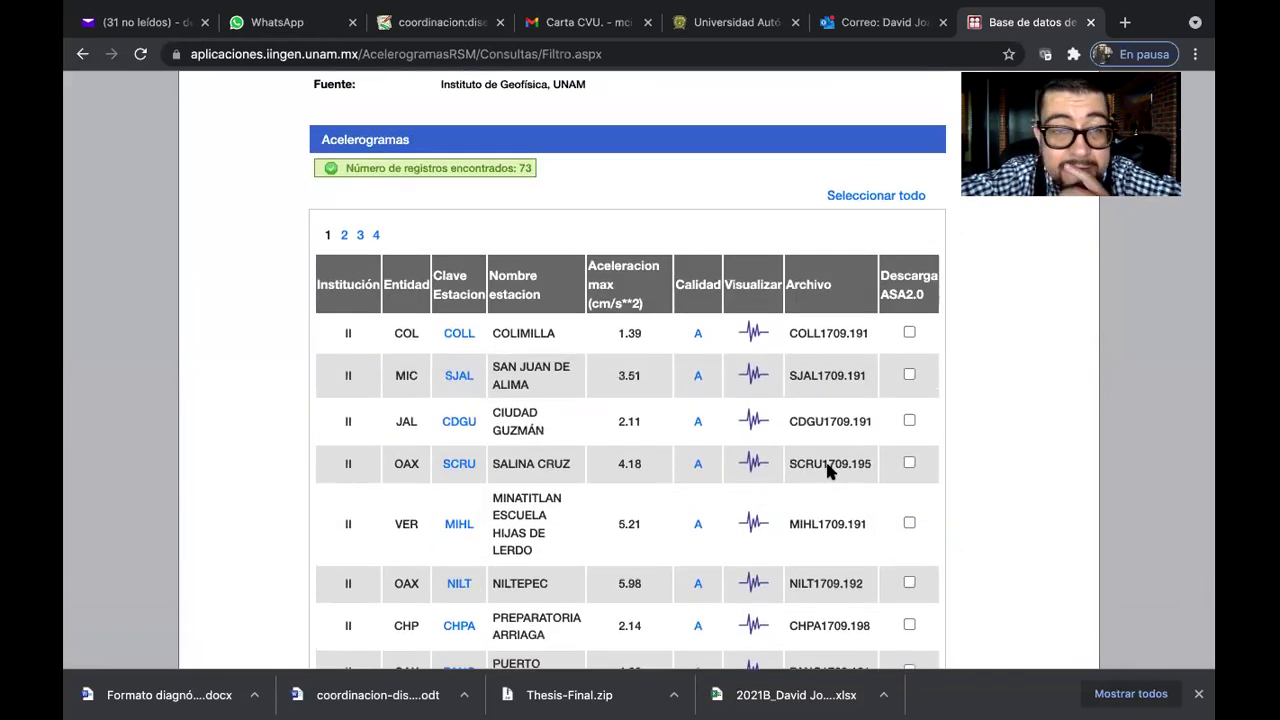
{"action": "scroll", "coordinate": [826, 470], "scroll_direction": "down", "scroll_amount": 5}
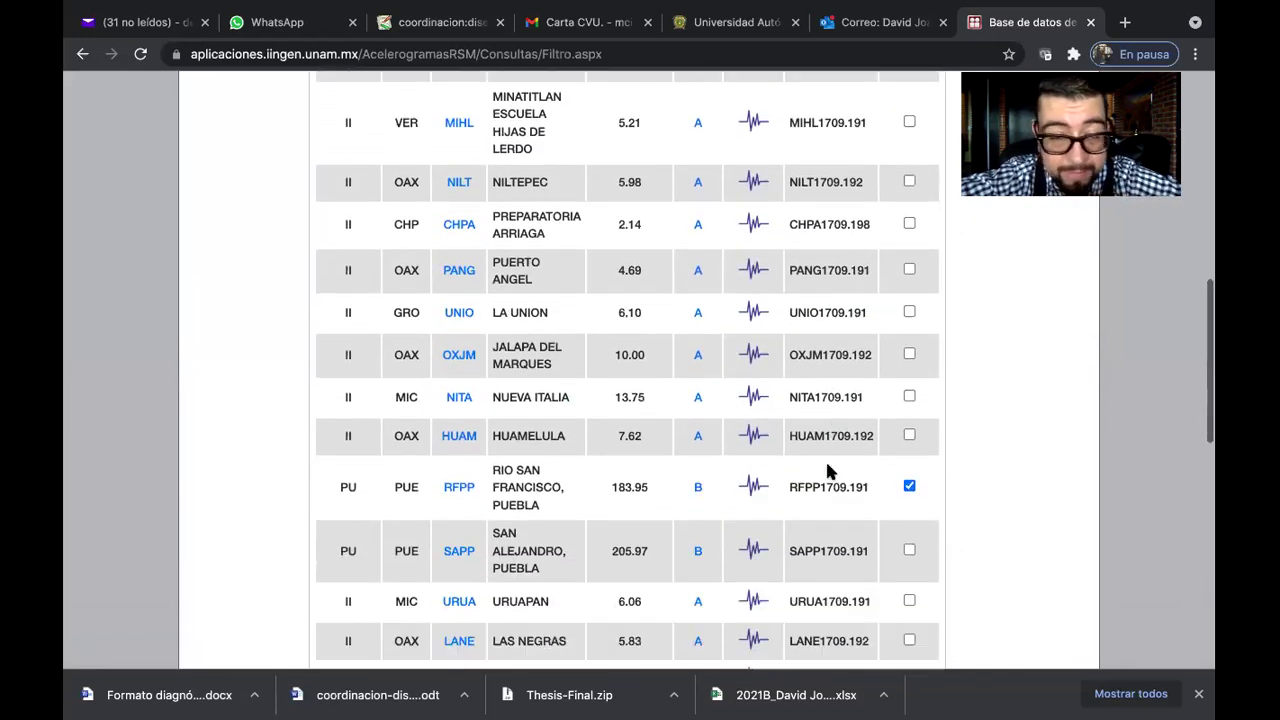
{"action": "left_click", "coordinate": [458, 483]}
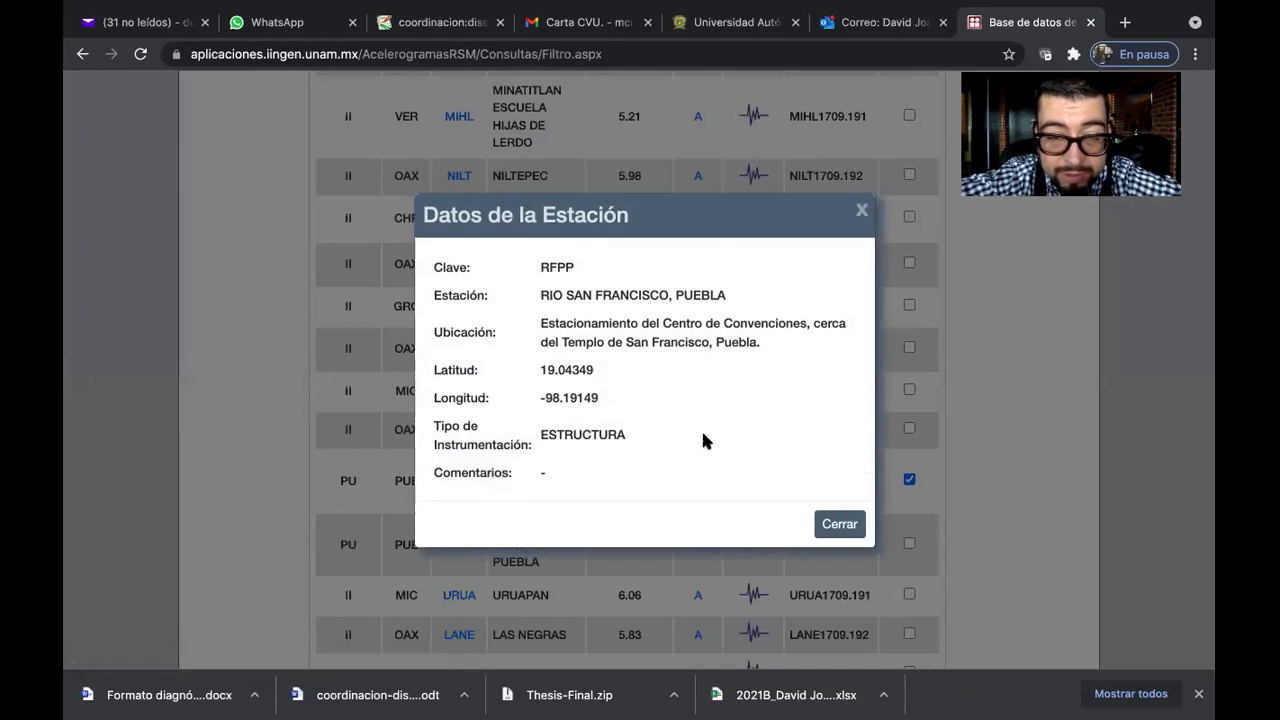
{"action": "left_click", "coordinate": [839, 527]}
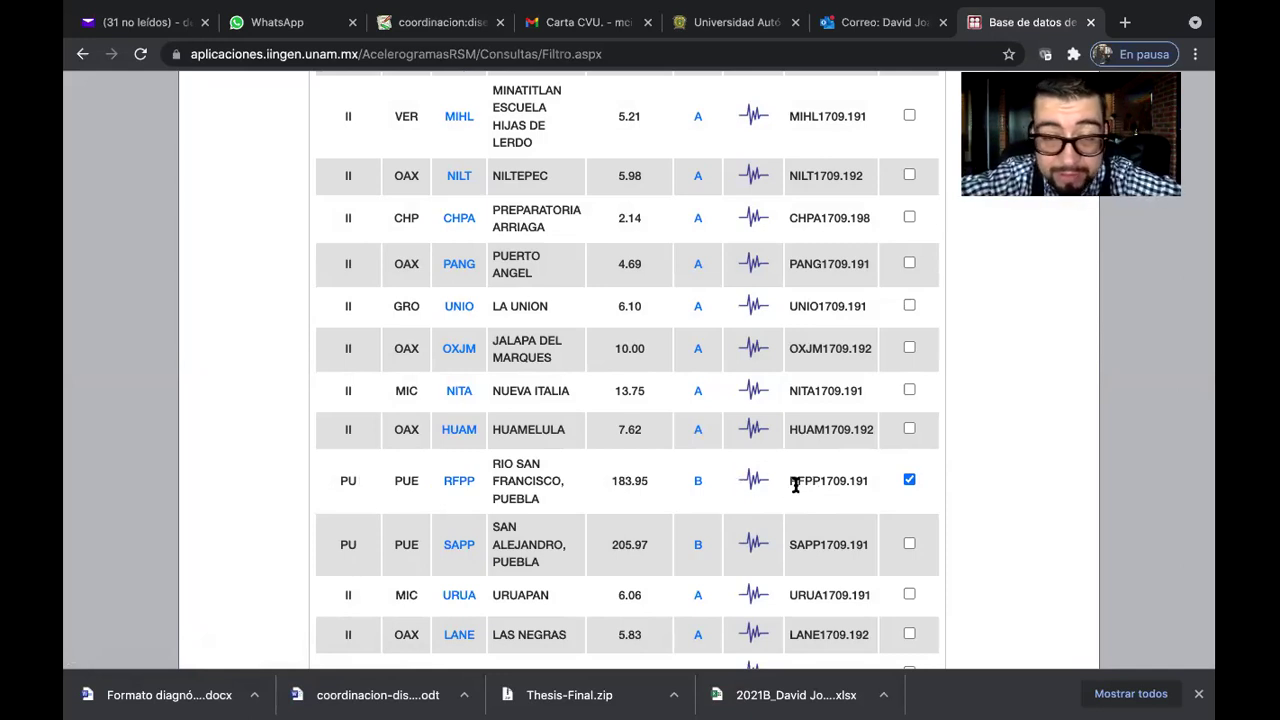
{"action": "scroll", "coordinate": [812, 481], "scroll_direction": "down", "scroll_amount": 5}
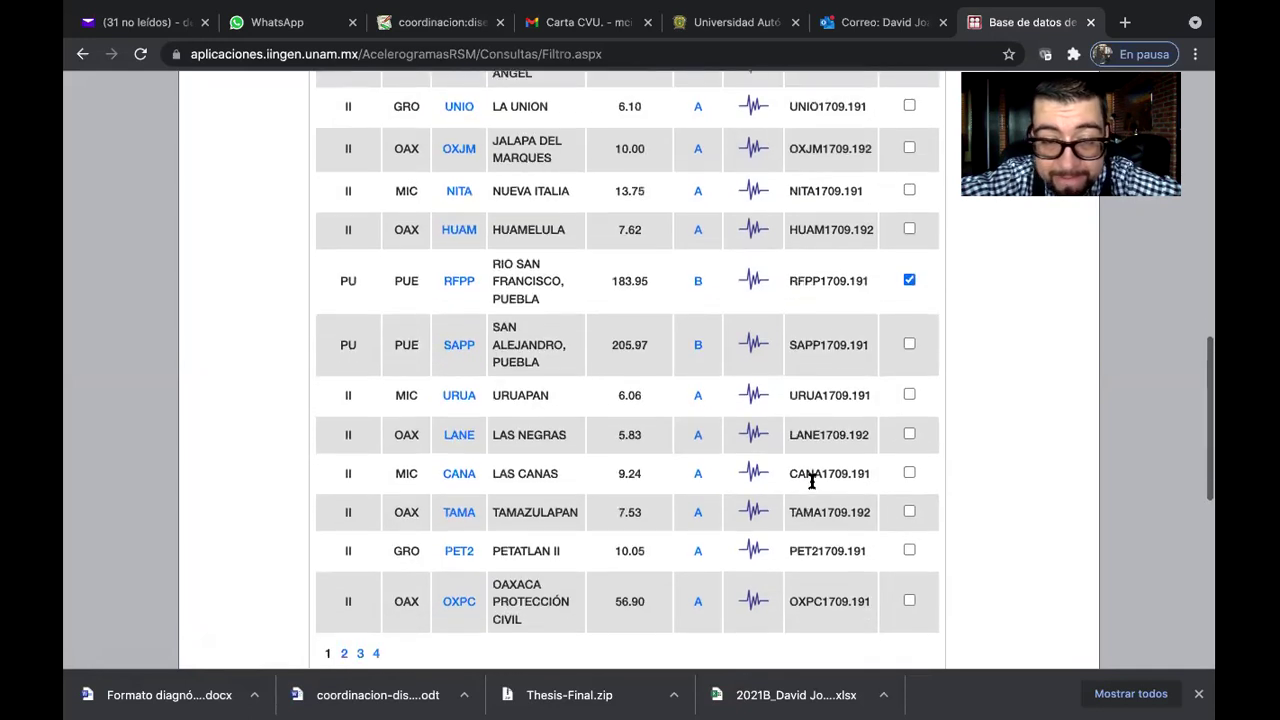
{"action": "scroll", "coordinate": [812, 481], "scroll_direction": "up", "scroll_amount": 1}
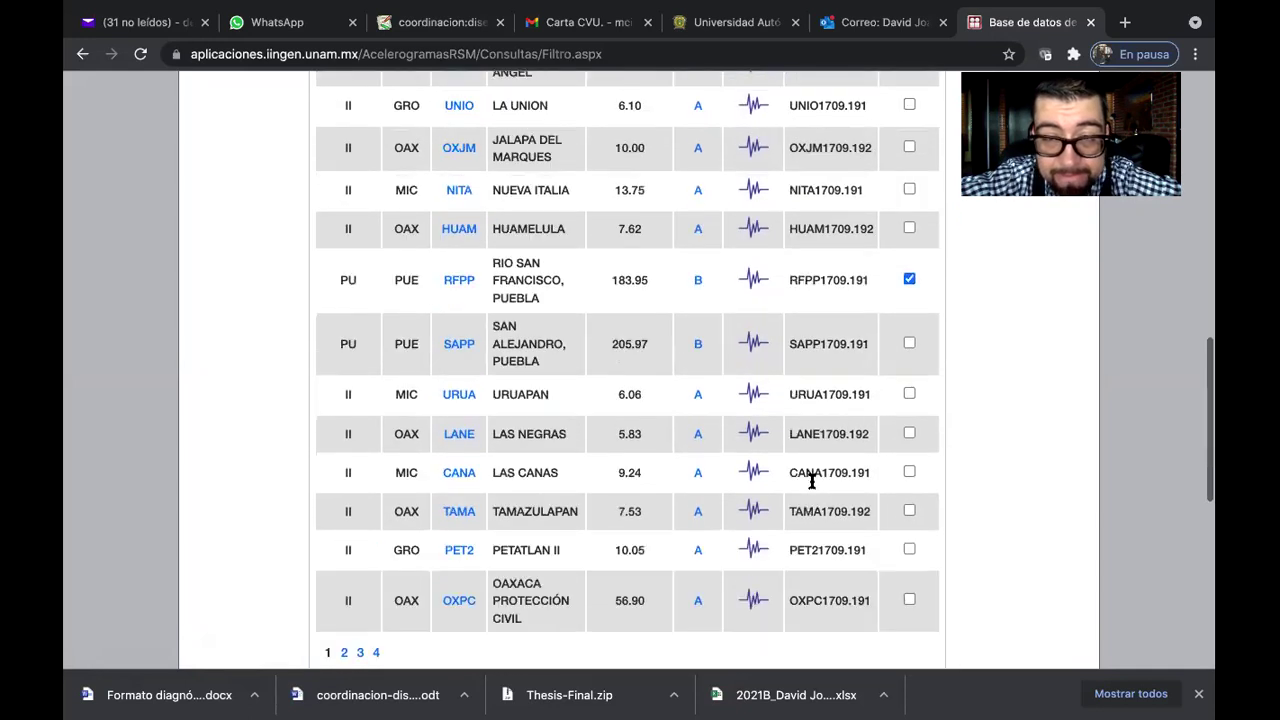
{"action": "left_click", "coordinate": [698, 280]}
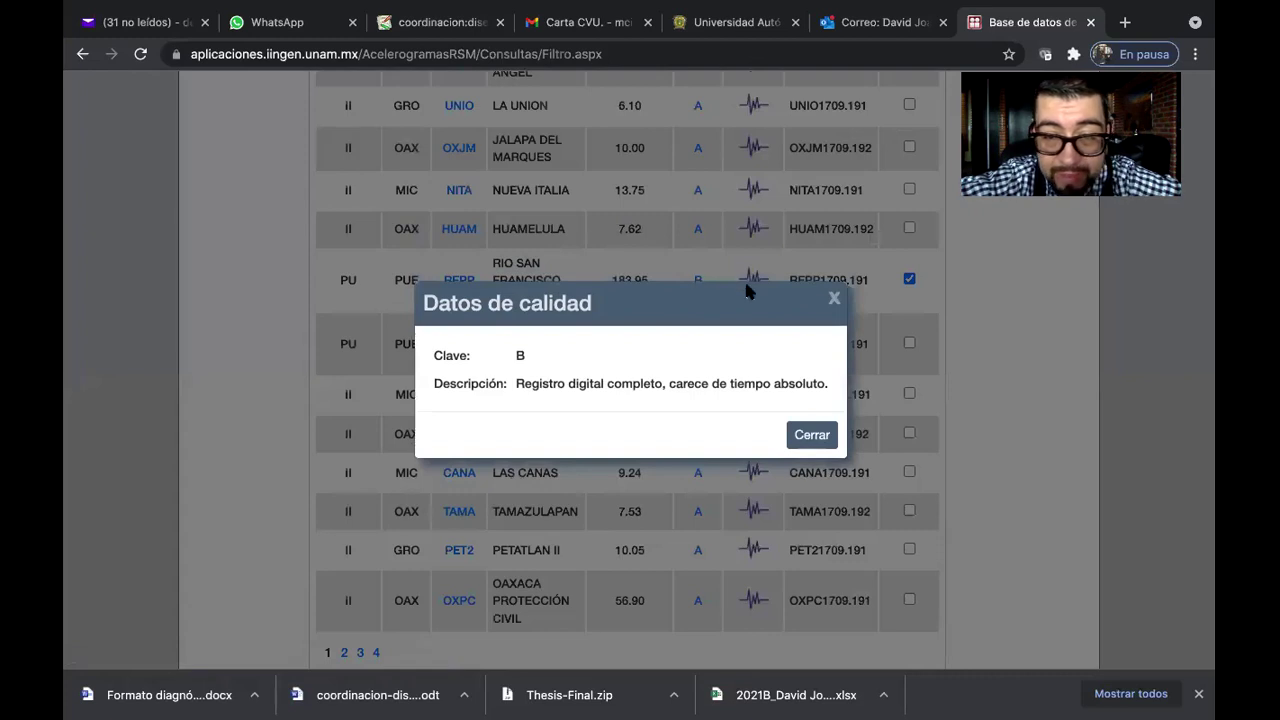
{"action": "left_click", "coordinate": [833, 298]}
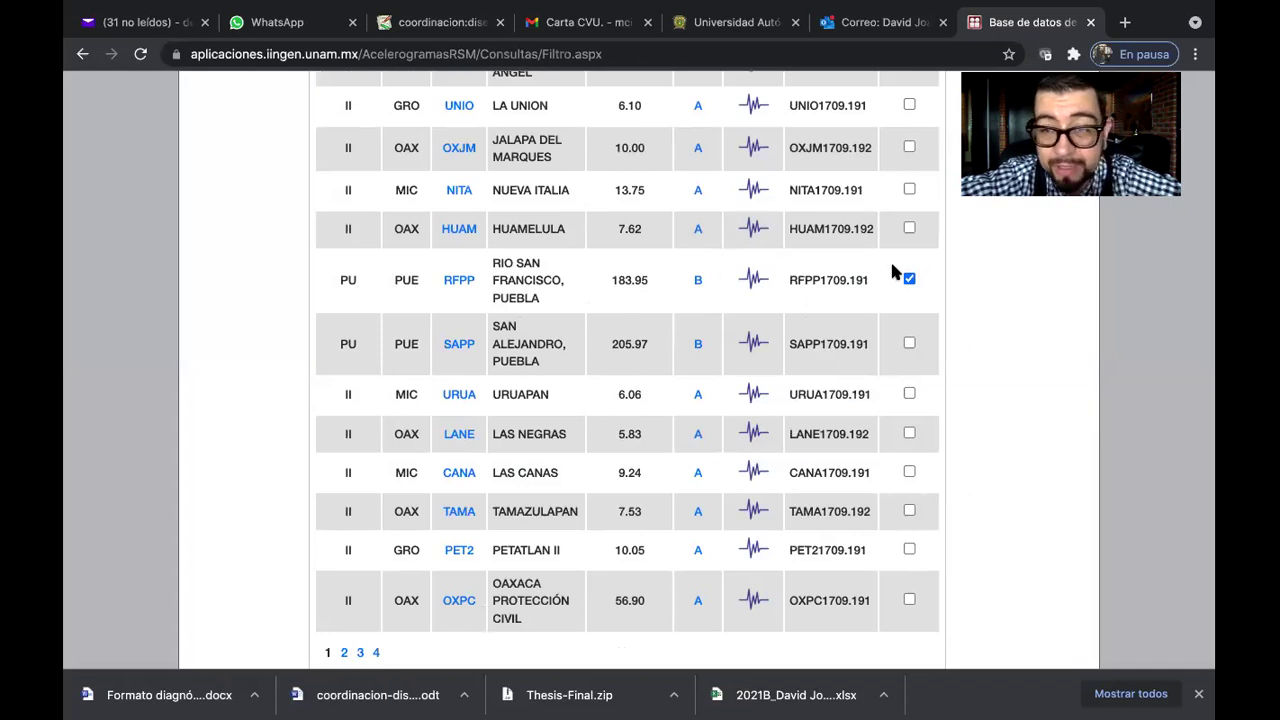
{"action": "scroll", "coordinate": [838, 285], "scroll_direction": "down", "scroll_amount": 3}
{"action": "scroll", "coordinate": [837, 286], "scroll_direction": "down", "scroll_amount": 1}
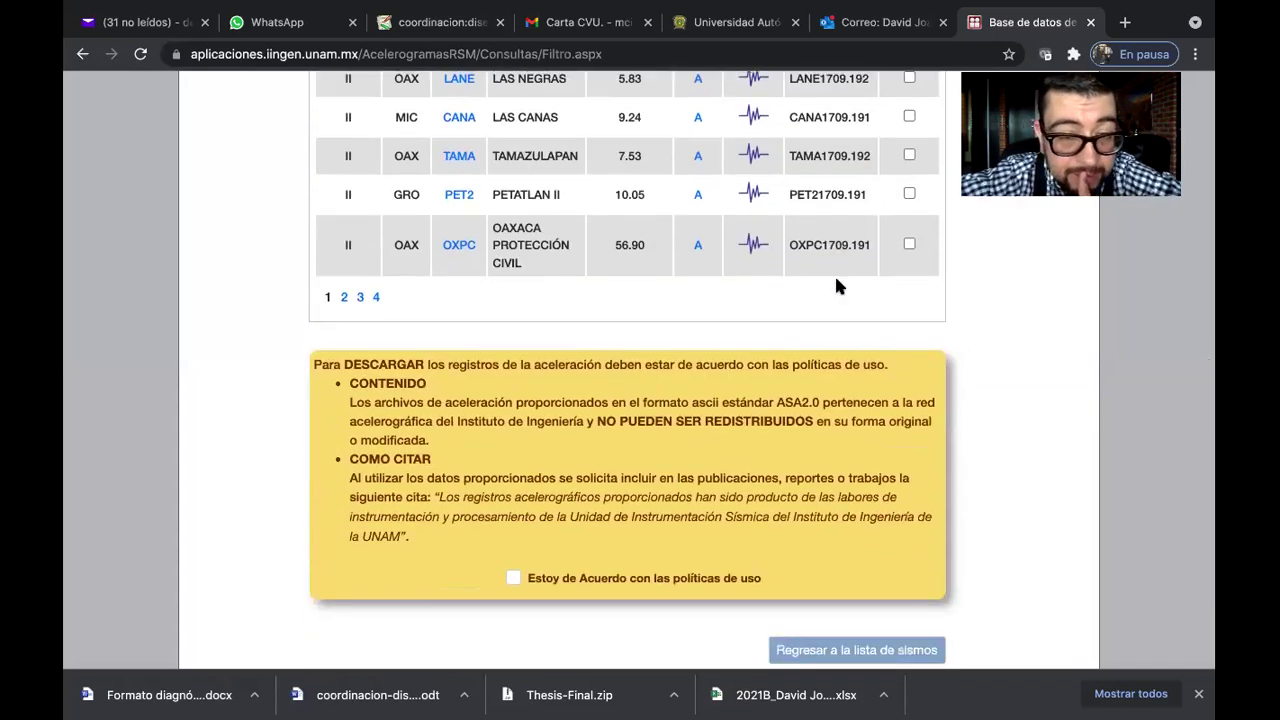
Agree to the usage policy and reveal the Excel export and ASA download links
{"action": "scroll", "coordinate": [837, 286], "scroll_direction": "down", "scroll_amount": 1}
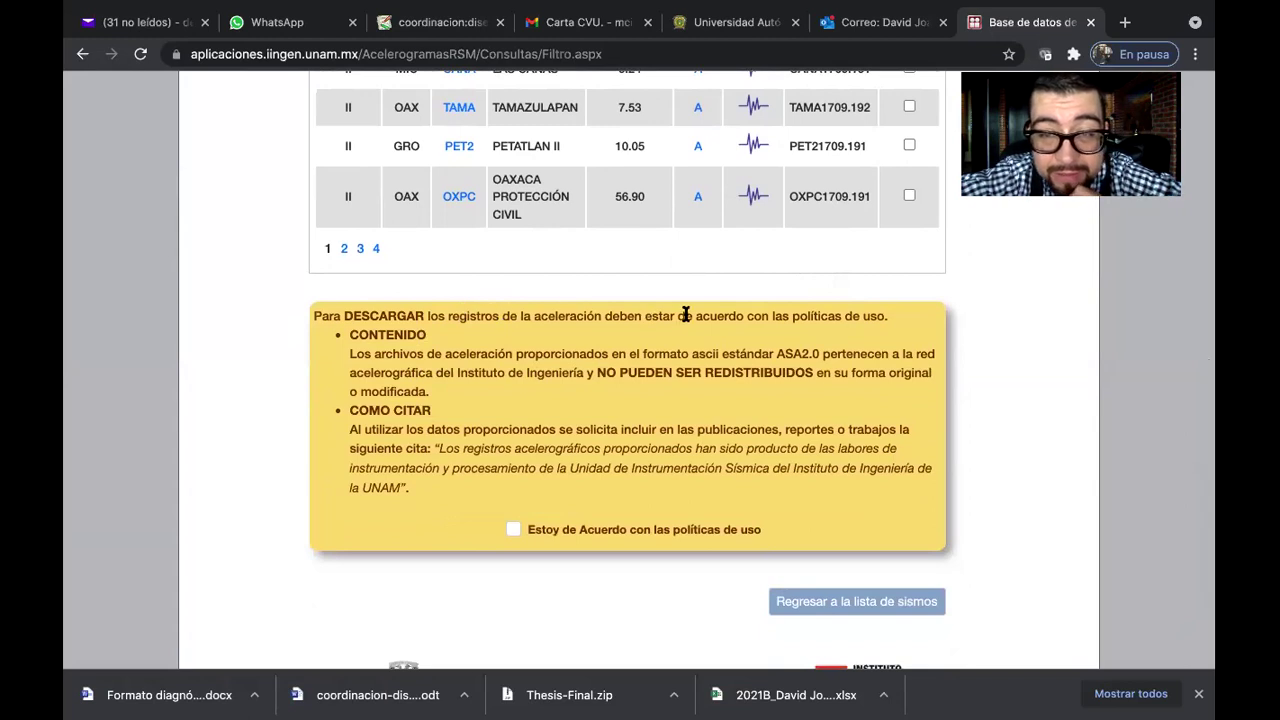
{"action": "left_click", "coordinate": [511, 526]}
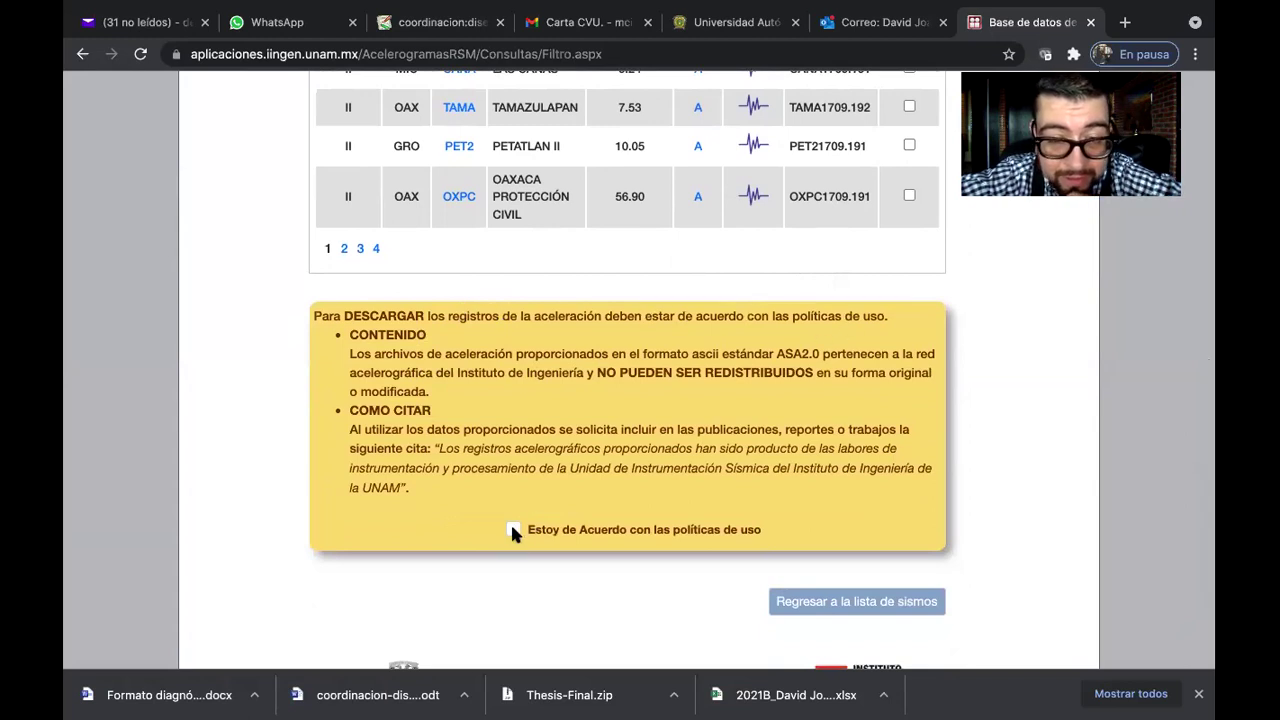
{"action": "scroll", "coordinate": [688, 519], "scroll_direction": "down", "scroll_amount": 8}
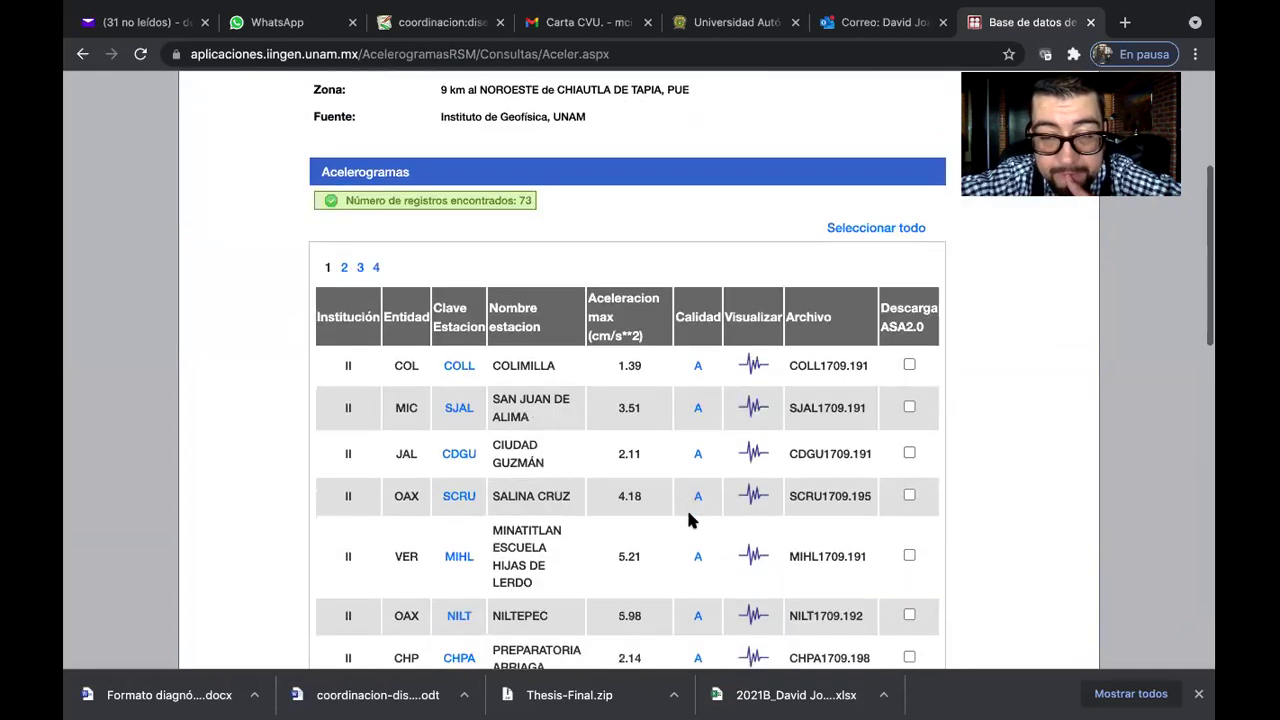
{"action": "scroll", "coordinate": [688, 519], "scroll_direction": "down", "scroll_amount": 5}
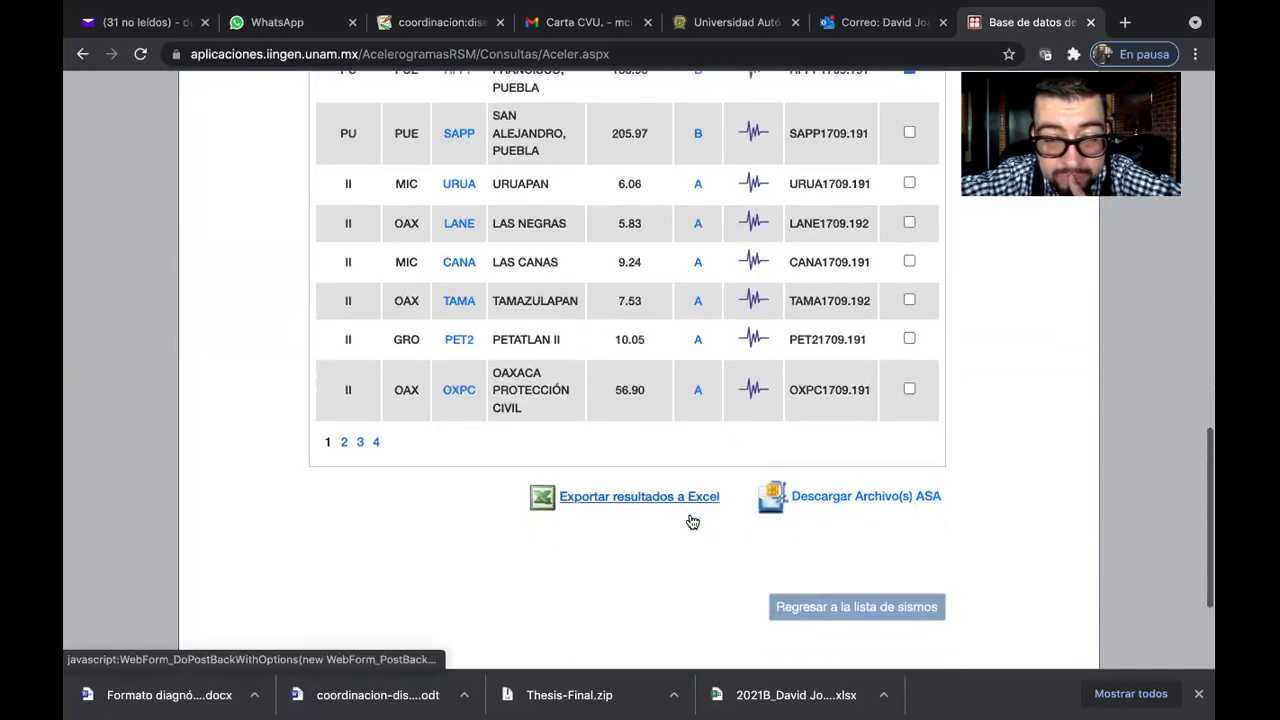